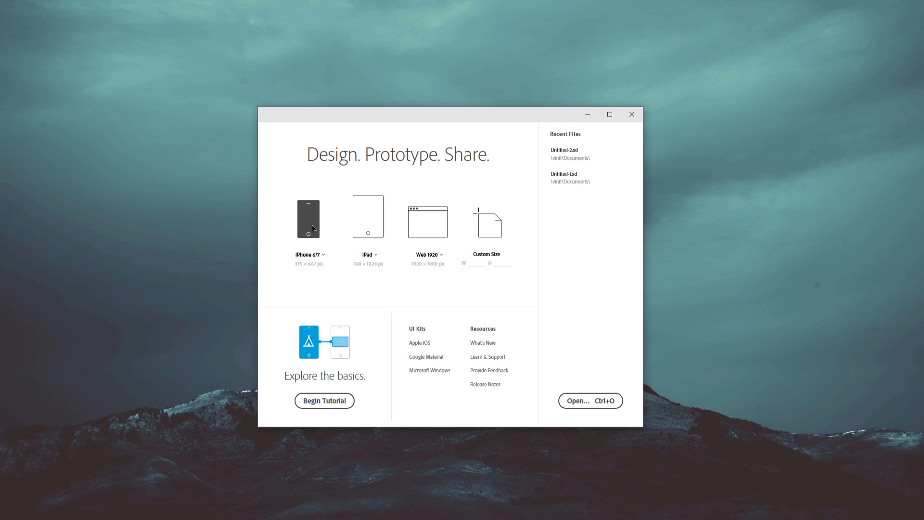
Step: Create a new iPhone 6/7 document of 375 × 667 px and maximize its window
{"action": "left_click", "coordinate": [313, 228]}
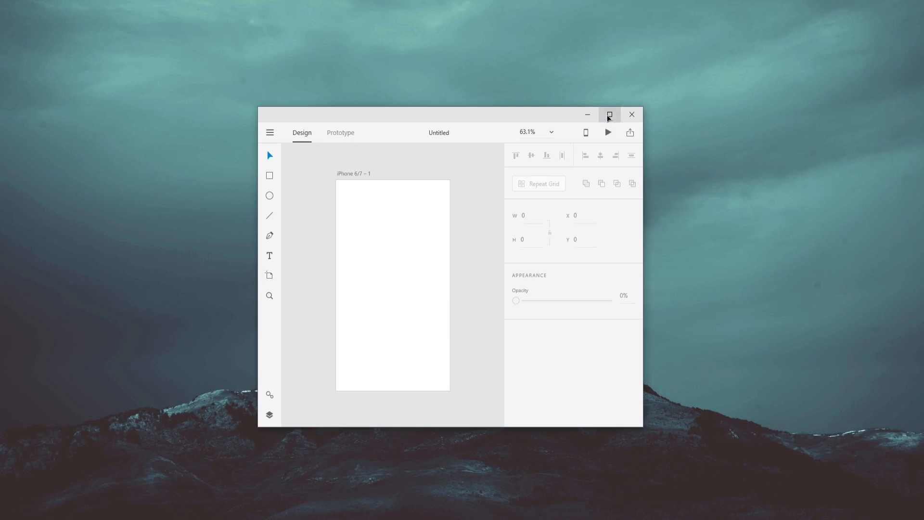
{"action": "left_click", "coordinate": [608, 116]}
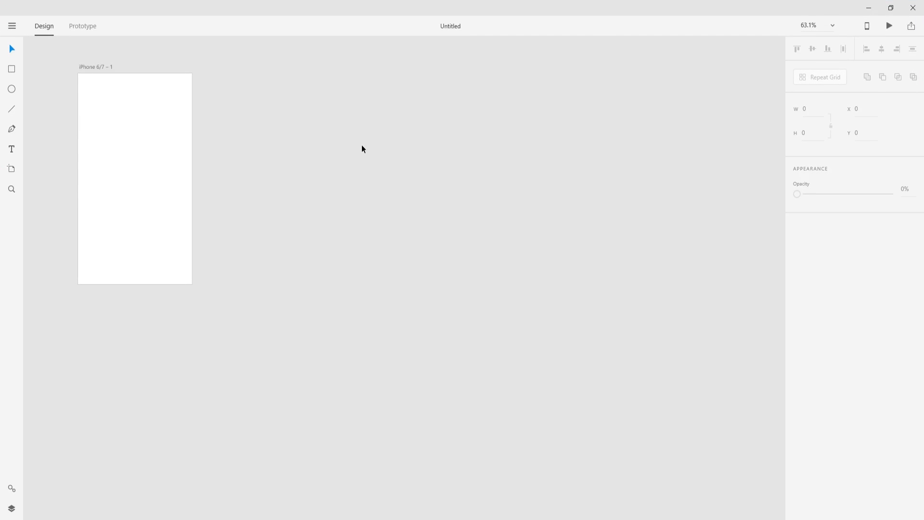
{"action": "left_click", "coordinate": [140, 157]}
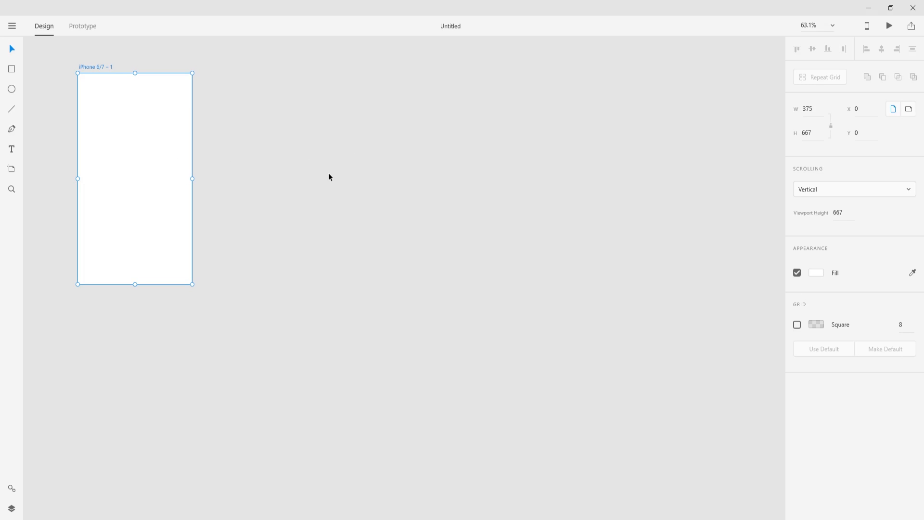
{"action": "left_click", "coordinate": [309, 181]}
{"action": "key", "text": "ctrl+0"}
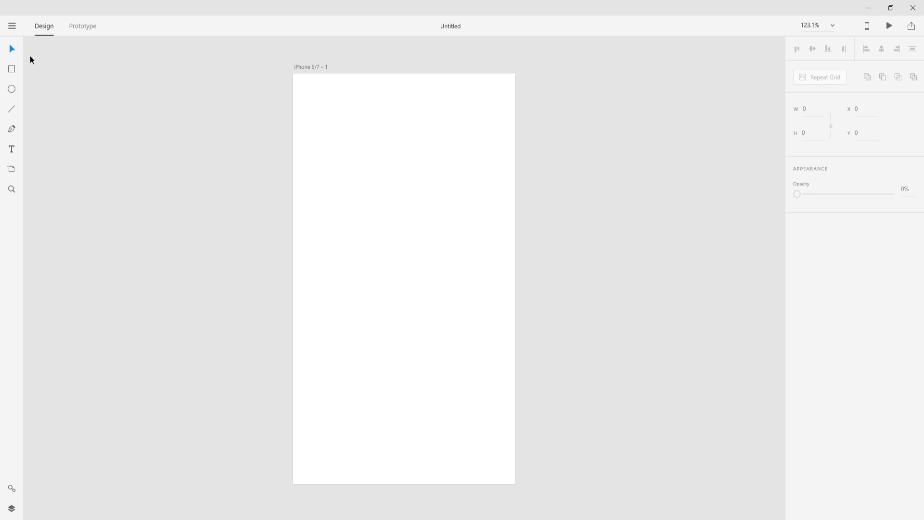
Step: Look through the available UI kits and the asset export options for format, target platform and design scale, and cancel the export
{"action": "left_click", "coordinate": [12, 28]}
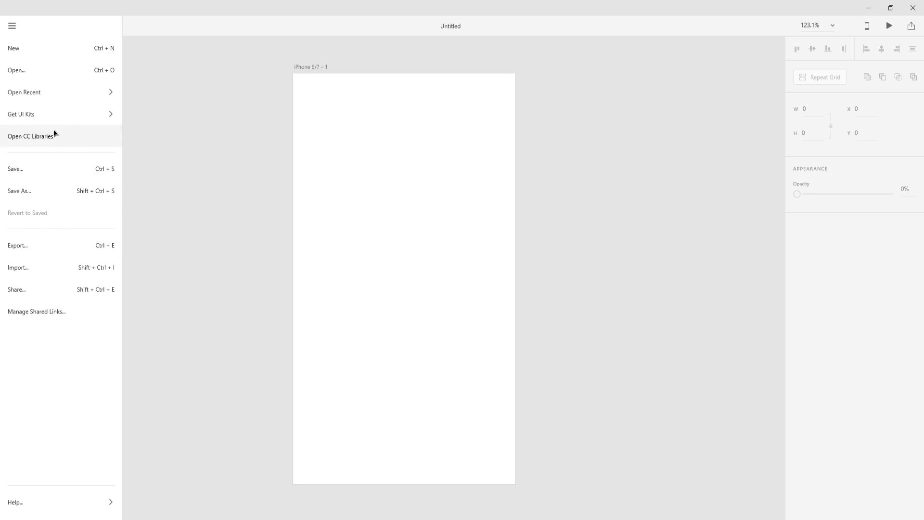
{"action": "mouse_move", "coordinate": [68, 121]}
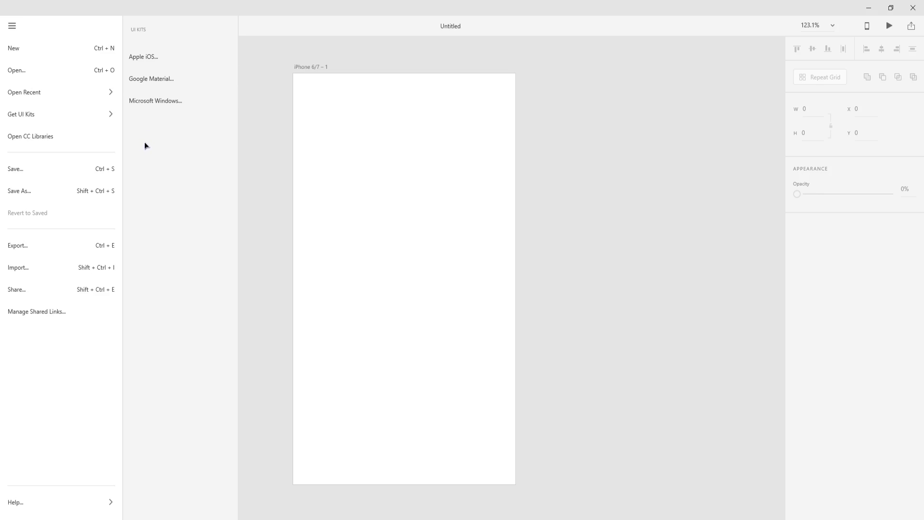
{"action": "left_click", "coordinate": [48, 248]}
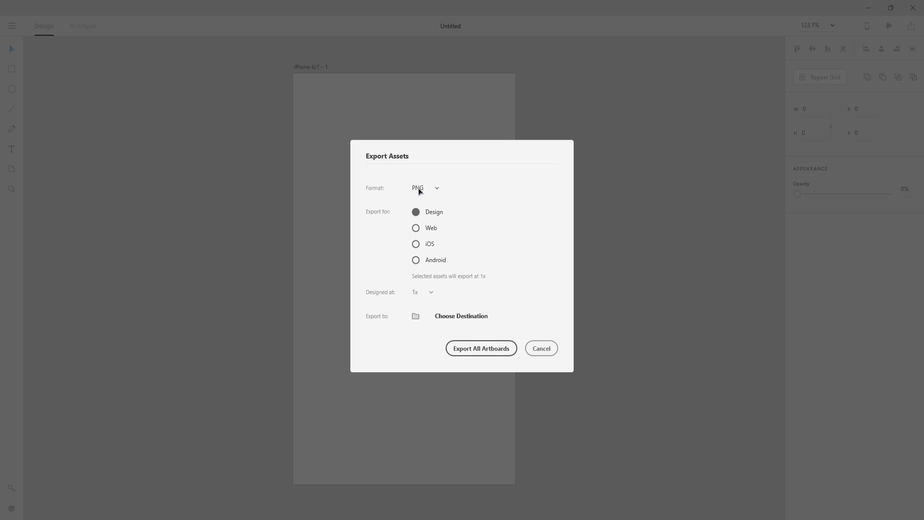
{"action": "left_click", "coordinate": [437, 190]}
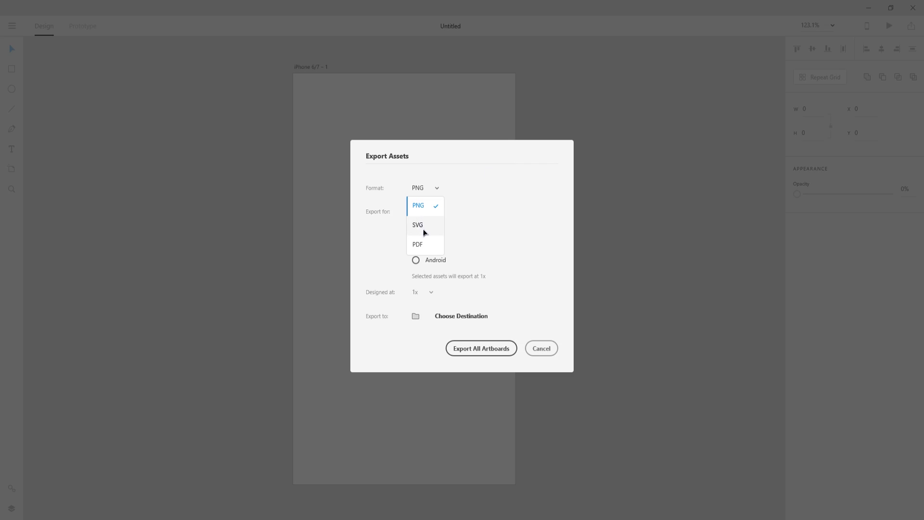
{"action": "left_click", "coordinate": [498, 171]}
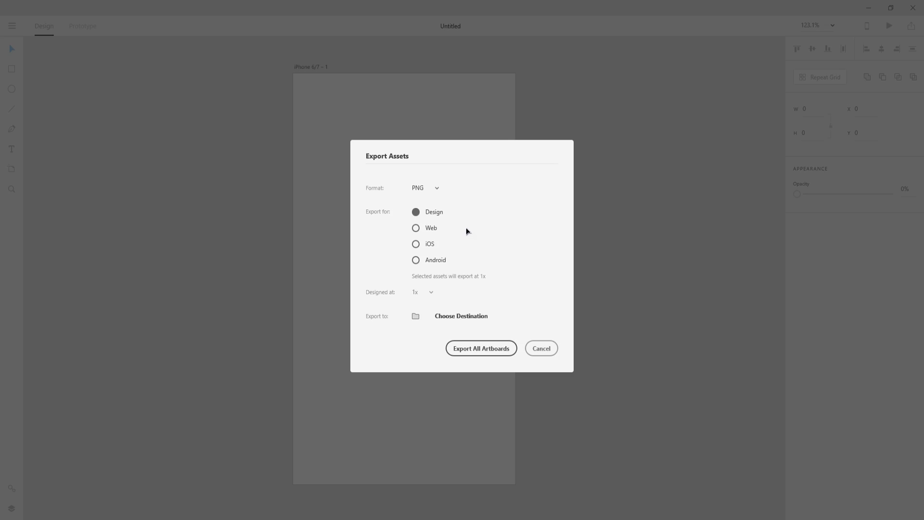
{"action": "left_click", "coordinate": [432, 231]}
{"action": "left_click", "coordinate": [434, 247]}
{"action": "left_click", "coordinate": [431, 292]}
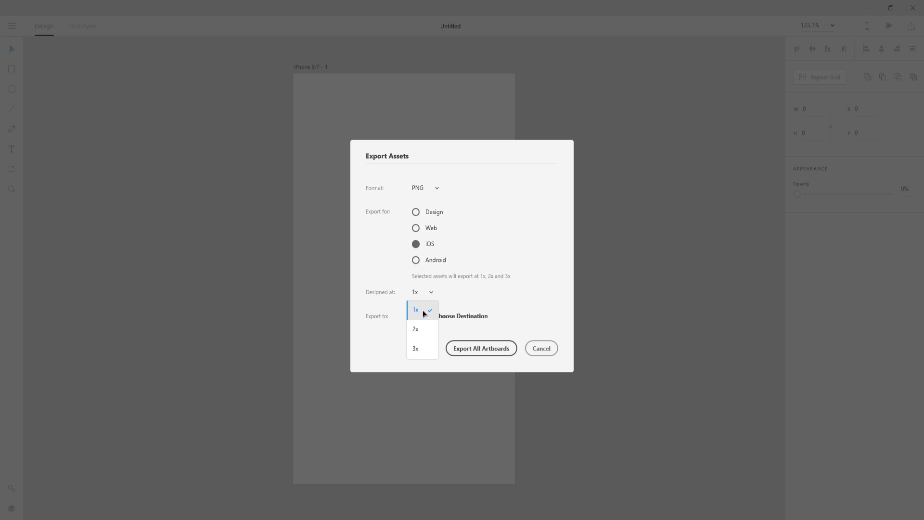
{"action": "left_click", "coordinate": [370, 349]}
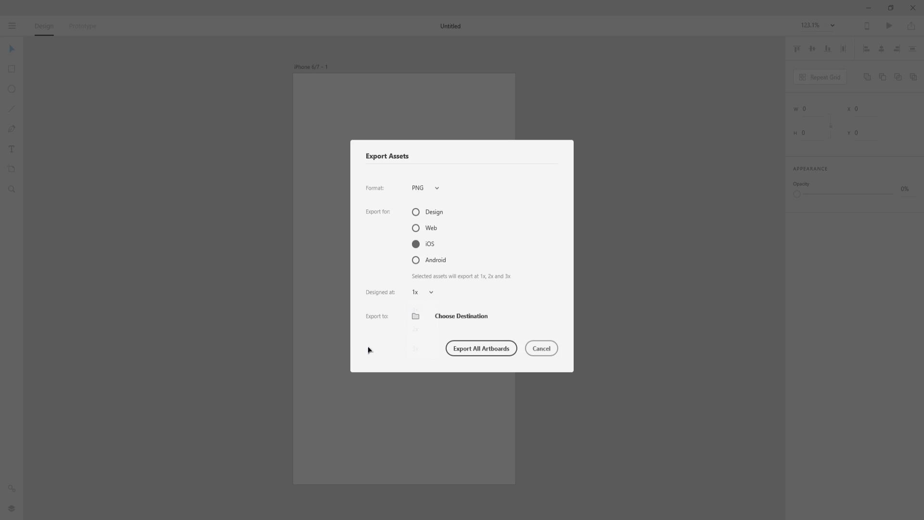
{"action": "left_click", "coordinate": [553, 351]}
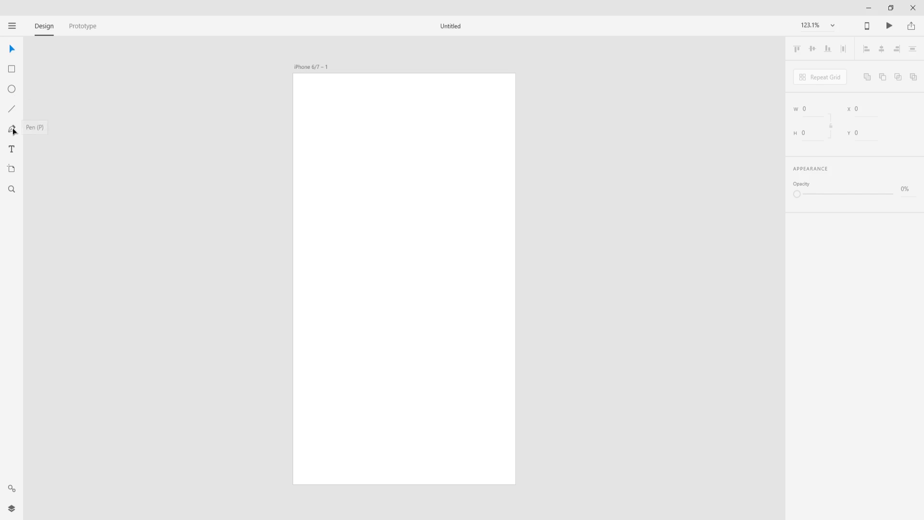
Step: Draw an open Pen tool path of straight and curved segments, about 214 × 293 px, in the upper half of the iPhone artboard
{"action": "left_click", "coordinate": [12, 129]}
{"action": "left_click", "coordinate": [12, 50]}
{"action": "left_click", "coordinate": [12, 129]}
{"action": "left_click", "coordinate": [398, 180]}
{"action": "left_click", "coordinate": [419, 246]}
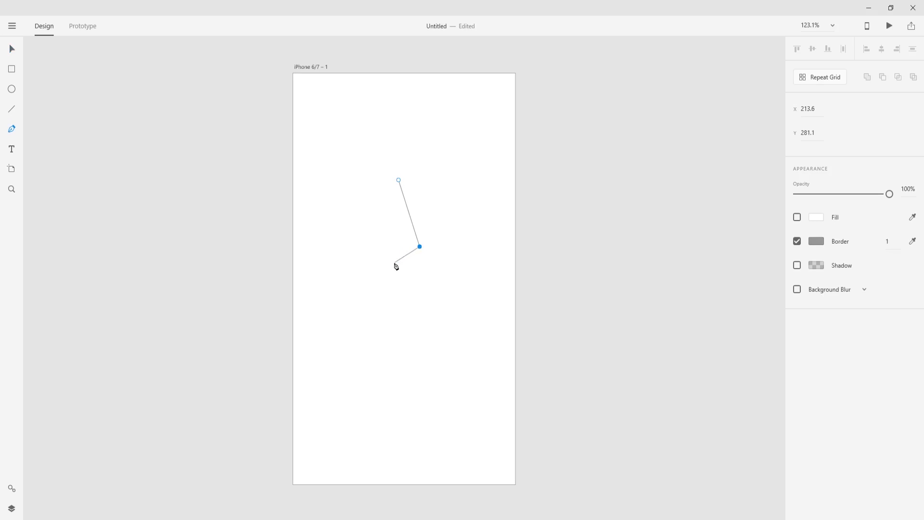
{"action": "left_click", "coordinate": [452, 295]}
{"action": "left_click", "coordinate": [350, 299]}
{"action": "left_click", "coordinate": [343, 234]}
{"action": "left_click", "coordinate": [340, 186]}
{"action": "left_click_drag", "start_coordinate": [360, 139], "coordinate": [425, 152]}
{"action": "left_click", "coordinate": [414, 117]}
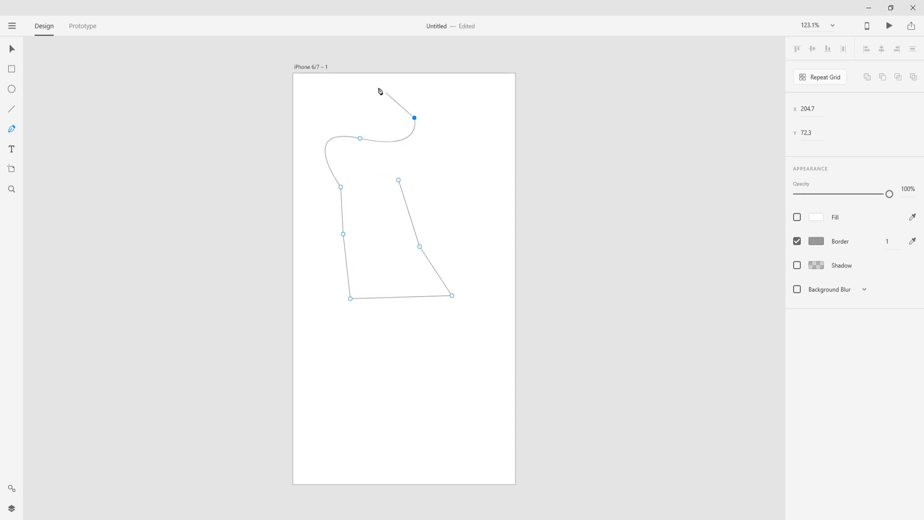
{"action": "left_click", "coordinate": [12, 50]}
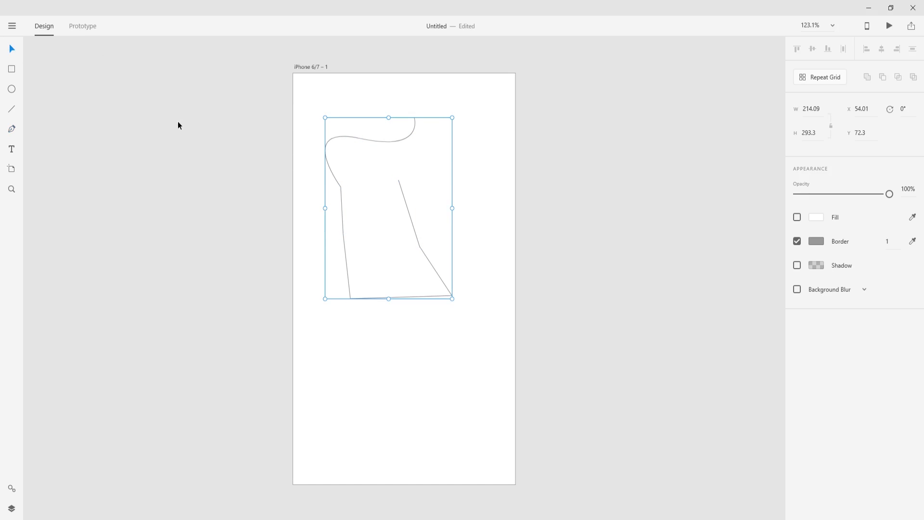
{"action": "left_click", "coordinate": [182, 126]}
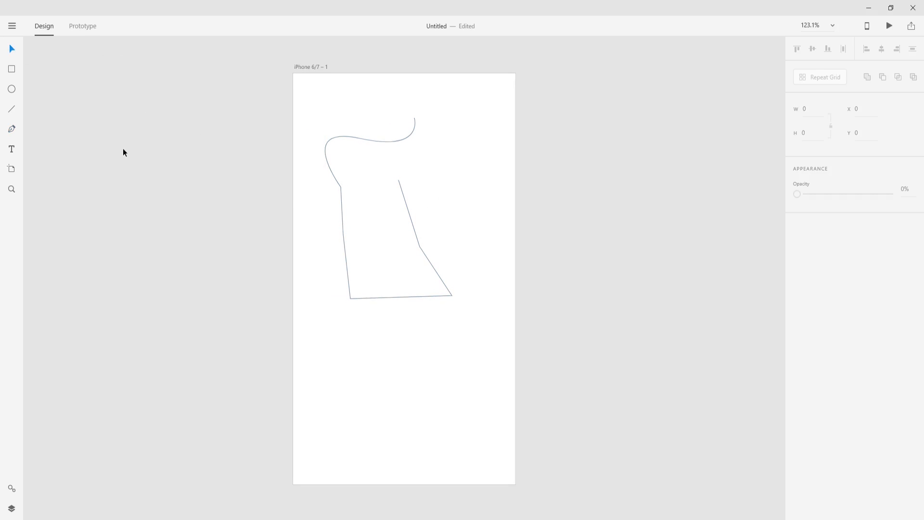
Step: Add a text object containing a first name below the drawn path on the iPhone artboard
{"action": "left_click", "coordinate": [11, 152]}
{"action": "left_click", "coordinate": [343, 378]}
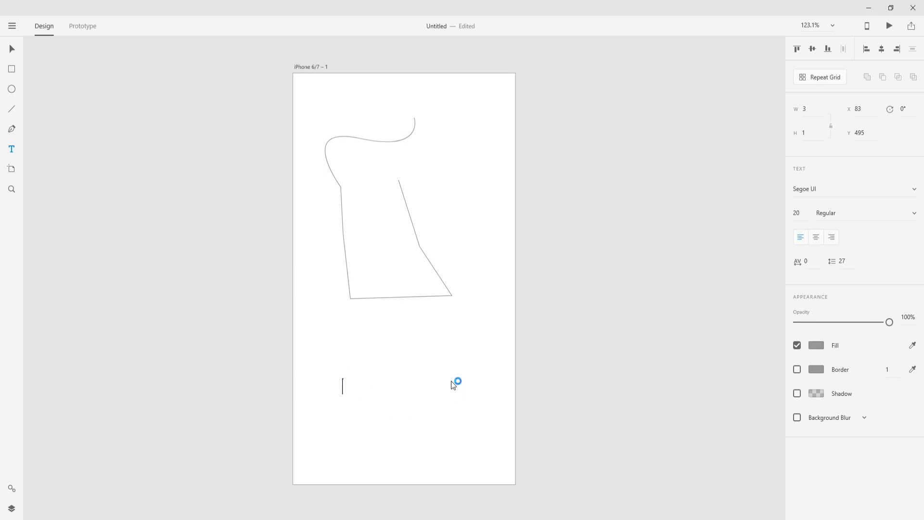
{"action": "key", "text": "BackSpace"}
{"action": "key", "text": "BackSpace"}
{"action": "type", "text": "v"}
{"action": "left_click", "coordinate": [573, 371]}
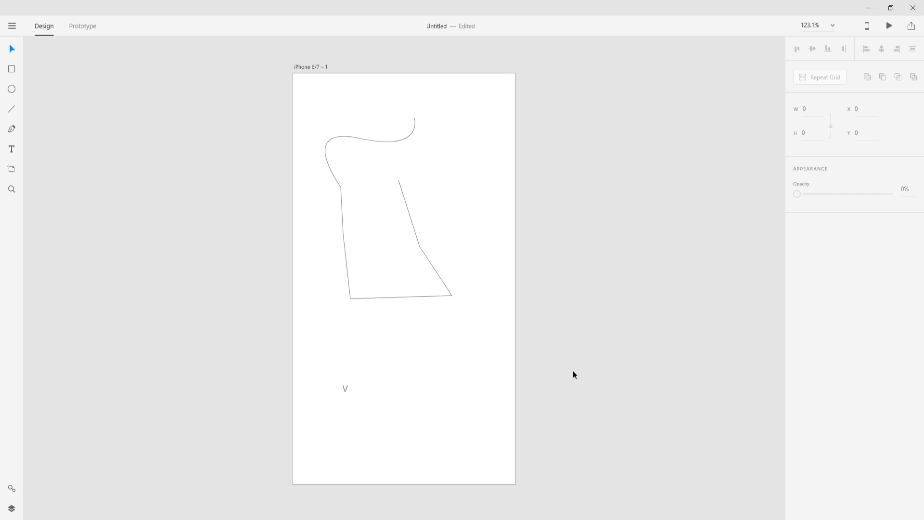
Step: Enlarge the name's text box to about 90 × 54 px
{"action": "left_click", "coordinate": [344, 387]}
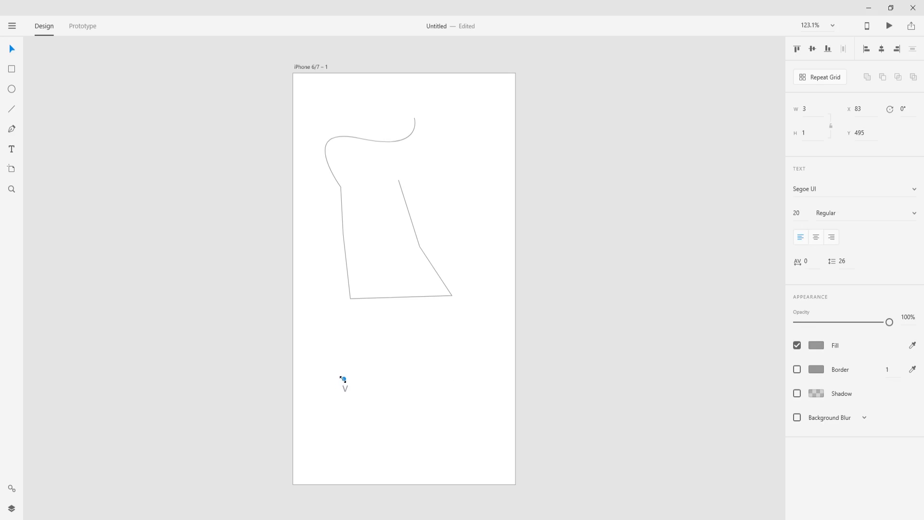
{"action": "left_click_drag", "start_coordinate": [344, 379], "coordinate": [395, 412]}
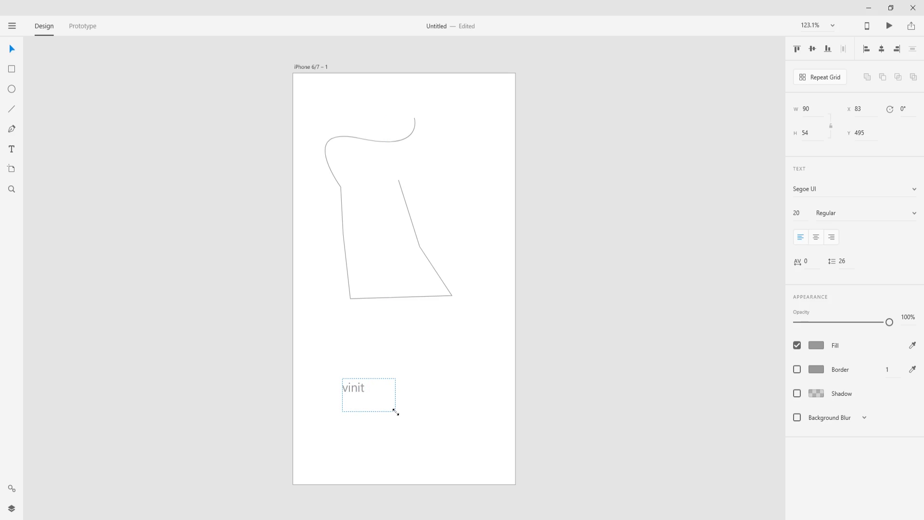
{"action": "left_click_drag", "start_coordinate": [395, 412], "coordinate": [395, 411]}
{"action": "left_click", "coordinate": [543, 332]}
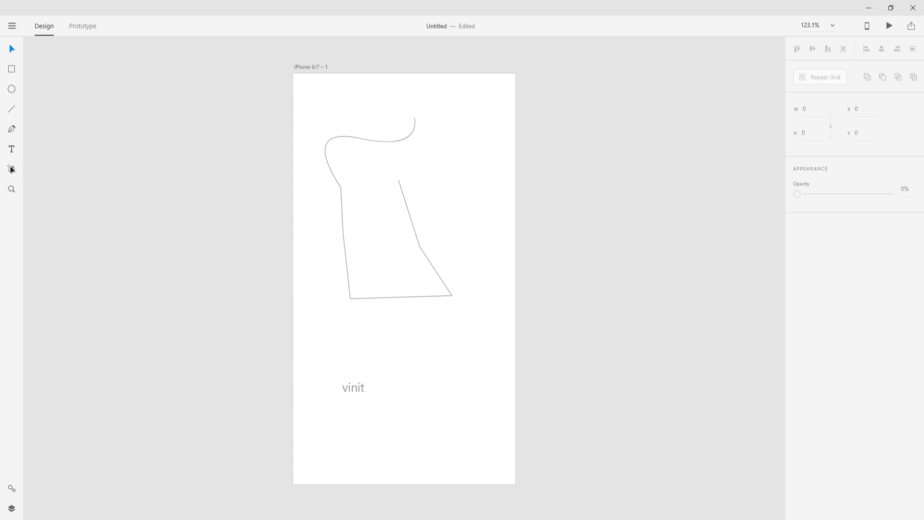
Step: Add a second iPhone 6/7 artboard beside the first and a custom artboard about 247 × 203 px on the first one's other side
{"action": "left_click", "coordinate": [11, 168]}
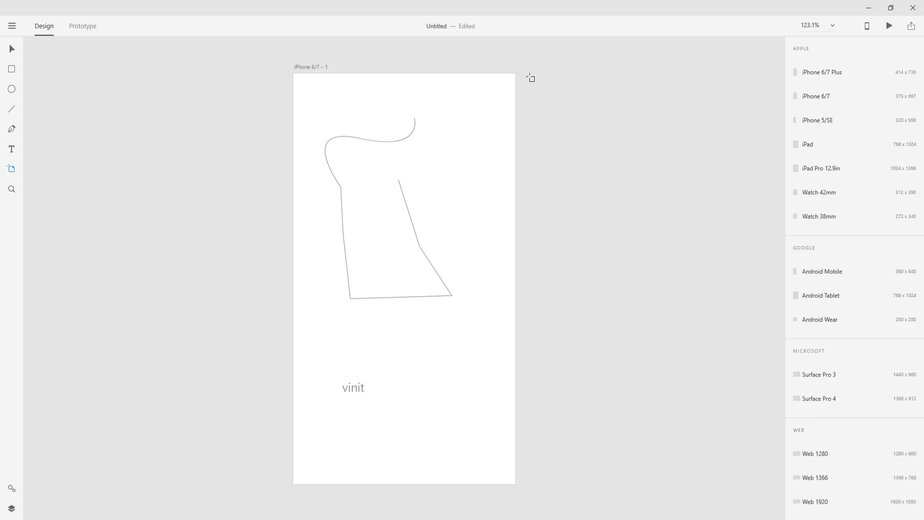
{"action": "left_click", "coordinate": [530, 78]}
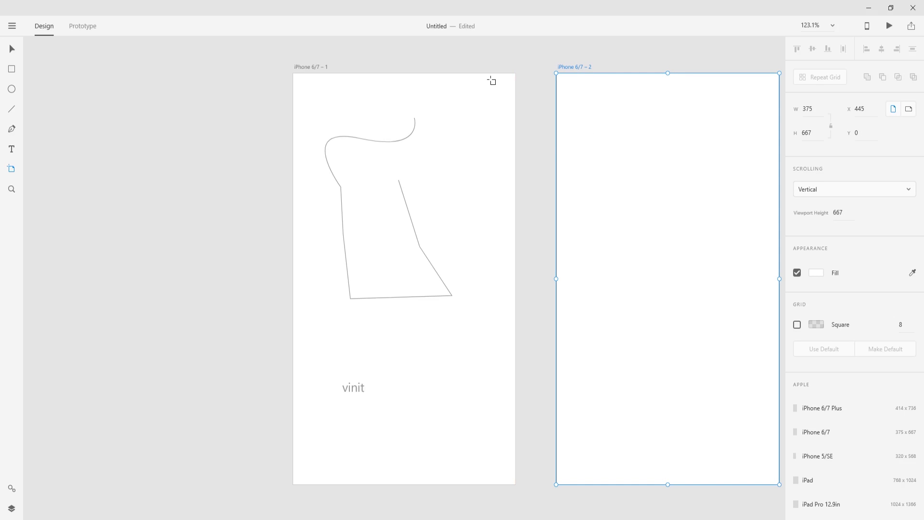
{"action": "left_click_drag", "start_coordinate": [53, 115], "coordinate": [200, 240]}
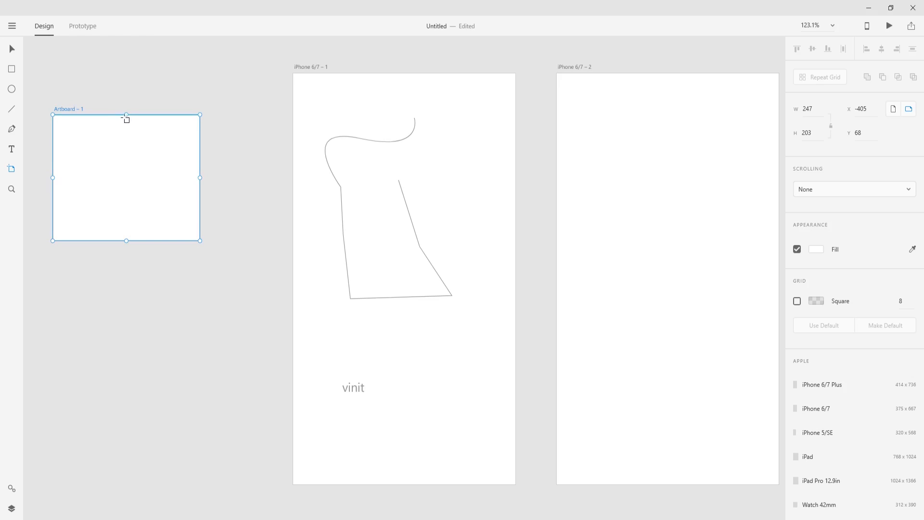
Step: Draw a rectangle about 156 × 116 px on the empty canvas above the first iPhone artboard
{"action": "left_click_drag", "start_coordinate": [203, 86], "coordinate": [221, 273]}
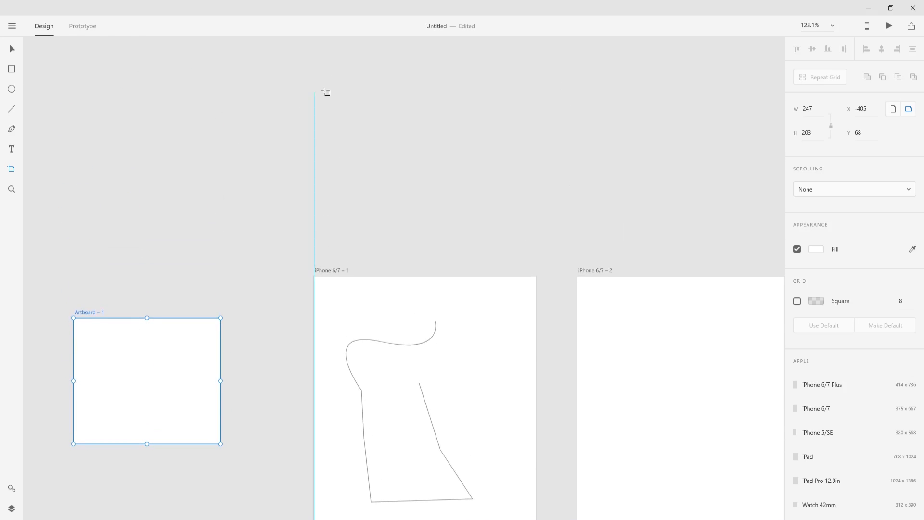
{"action": "left_click_drag", "start_coordinate": [400, 82], "coordinate": [399, 156]}
{"action": "scroll", "coordinate": [409, 161], "scroll_direction": "down", "scroll_amount": 1}
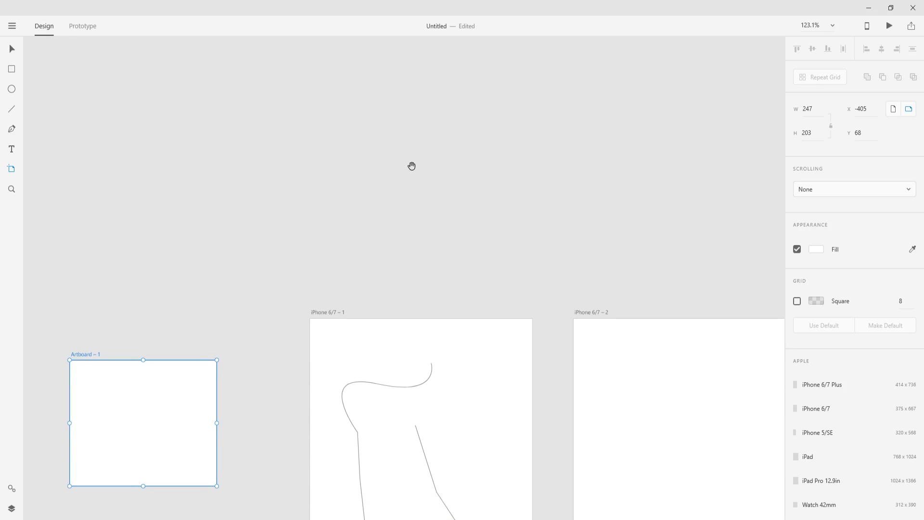
{"action": "key", "text": "v"}
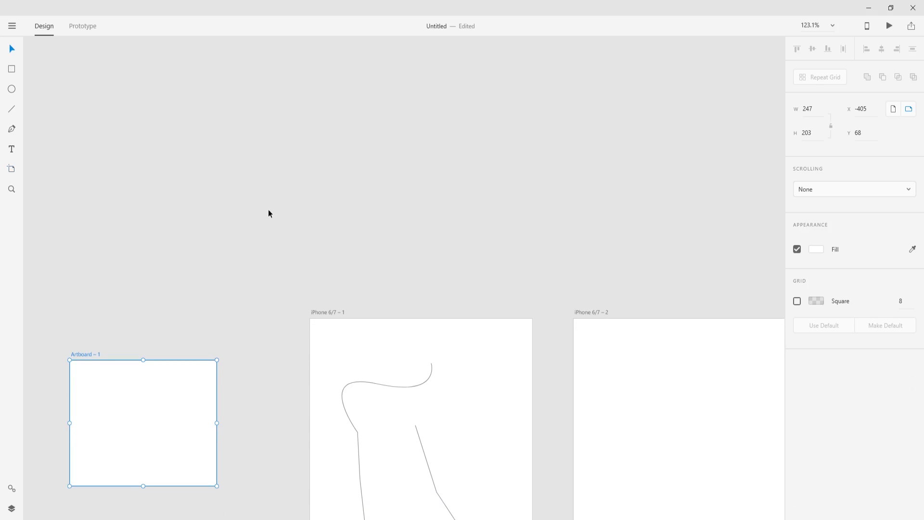
{"action": "scroll", "coordinate": [268, 210], "scroll_direction": "down", "scroll_amount": 1}
{"action": "left_click_drag", "start_coordinate": [299, 119], "coordinate": [296, 156]}
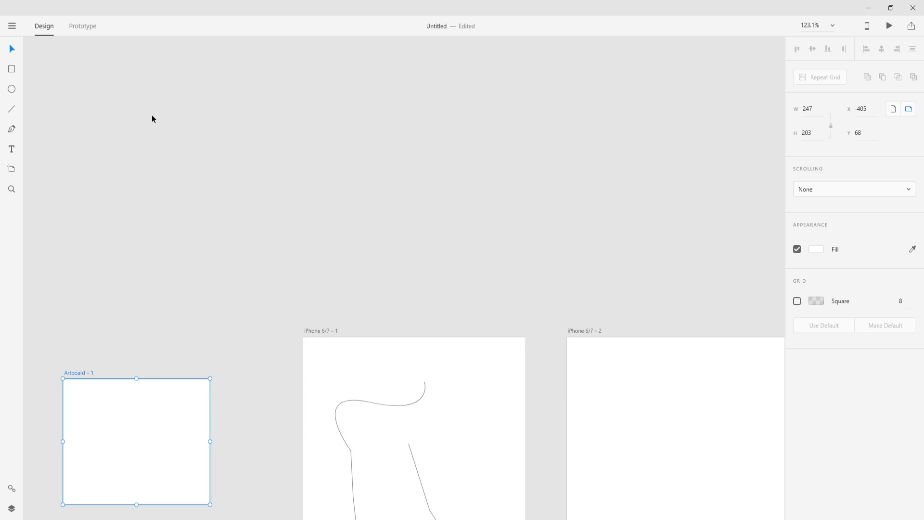
{"action": "left_click_drag", "start_coordinate": [196, 136], "coordinate": [257, 192]}
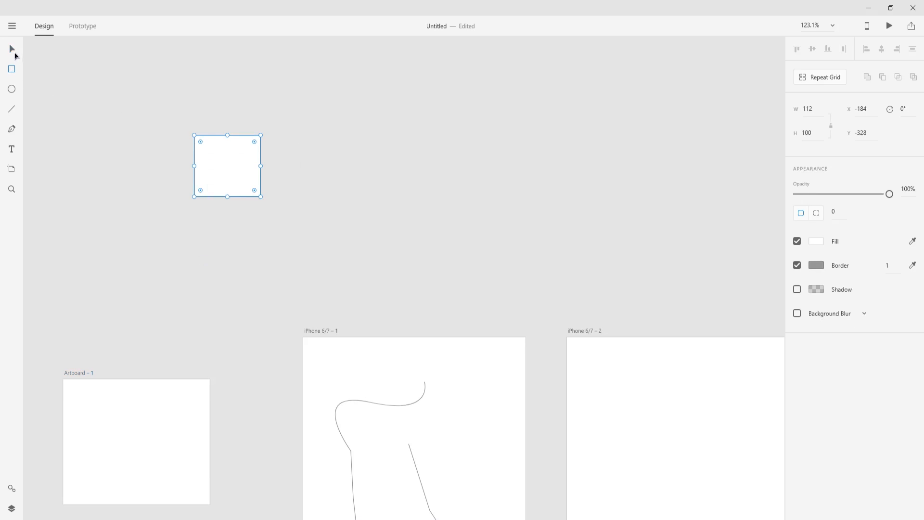
{"action": "key", "text": "ctrl+z"}
{"action": "left_click", "coordinate": [12, 69]}
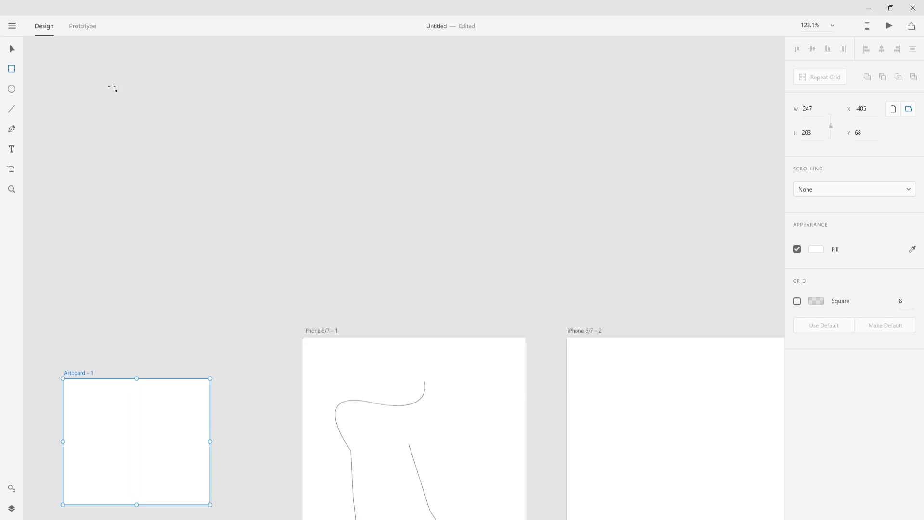
{"action": "left_click_drag", "start_coordinate": [328, 106], "coordinate": [411, 182]}
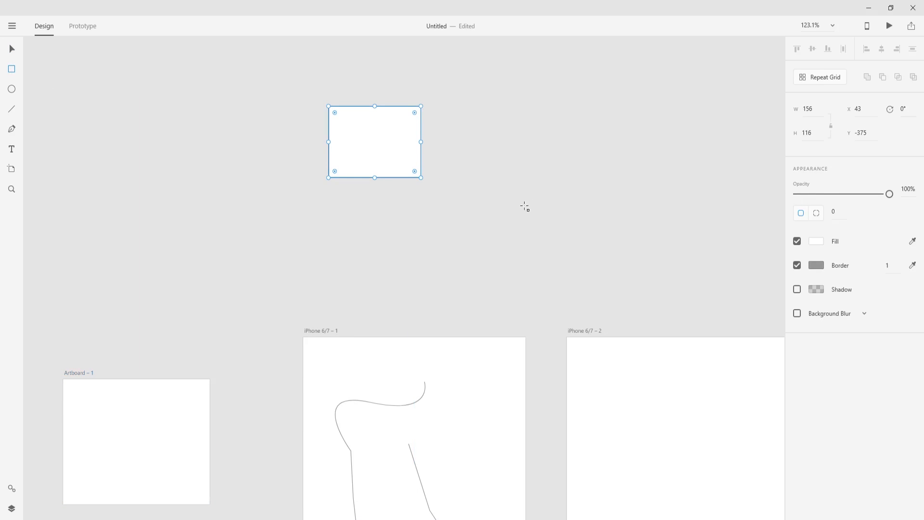
{"action": "left_click", "coordinate": [12, 49]}
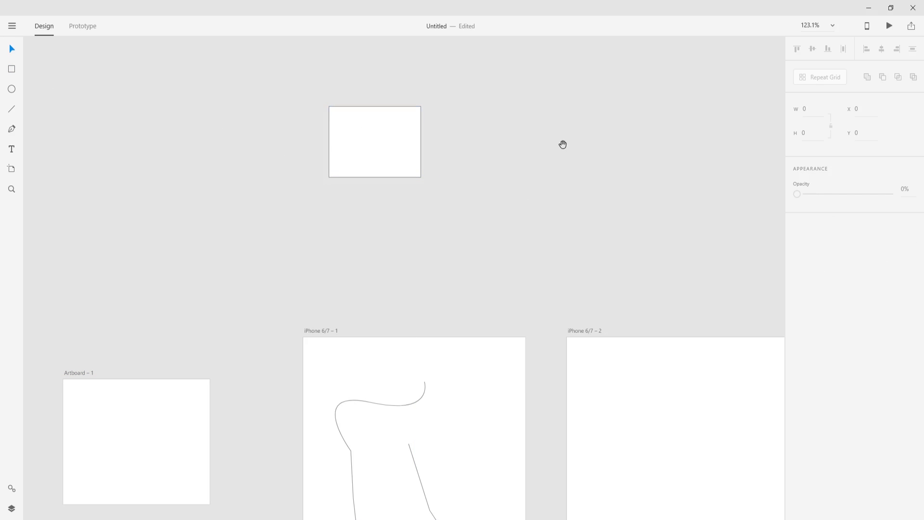
{"action": "scroll", "coordinate": [379, 171], "scroll_direction": "up", "scroll_amount": 1}
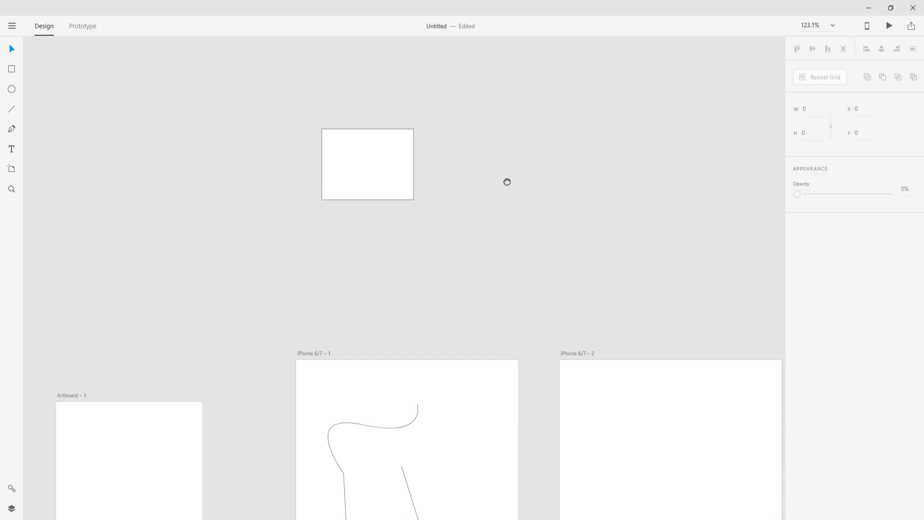
{"action": "scroll", "coordinate": [509, 190], "scroll_direction": "down", "scroll_amount": 3}
{"action": "left_click_drag", "start_coordinate": [380, 67], "coordinate": [417, 128]}
{"action": "left_click", "coordinate": [518, 160]}
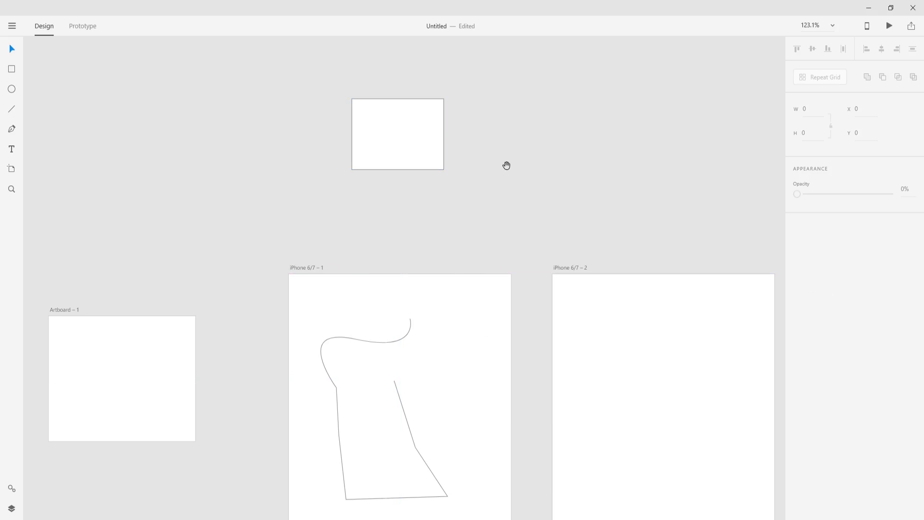
{"action": "left_click_drag", "start_coordinate": [499, 194], "coordinate": [534, 106]}
{"action": "left_click_drag", "start_coordinate": [485, 166], "coordinate": [451, 83]}
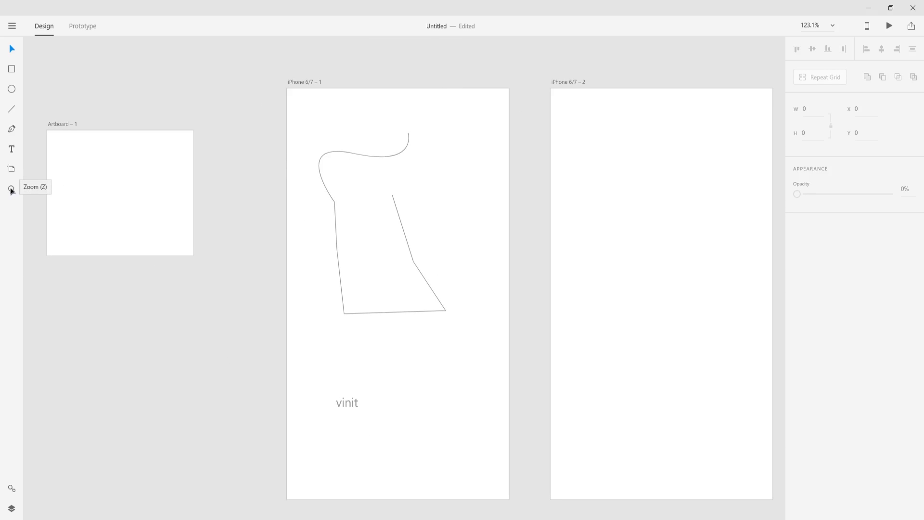
Step: Zoom in on the curved upper part of the drawn path and return to a view of all artboards
{"action": "left_click", "coordinate": [11, 190]}
{"action": "mouse_move", "coordinate": [268, 155]}
{"action": "left_mouse_down"}
{"action": "mouse_move", "coordinate": [324, 204]}
{"action": "mouse_move", "coordinate": [346, 204]}
{"action": "left_mouse_up"}
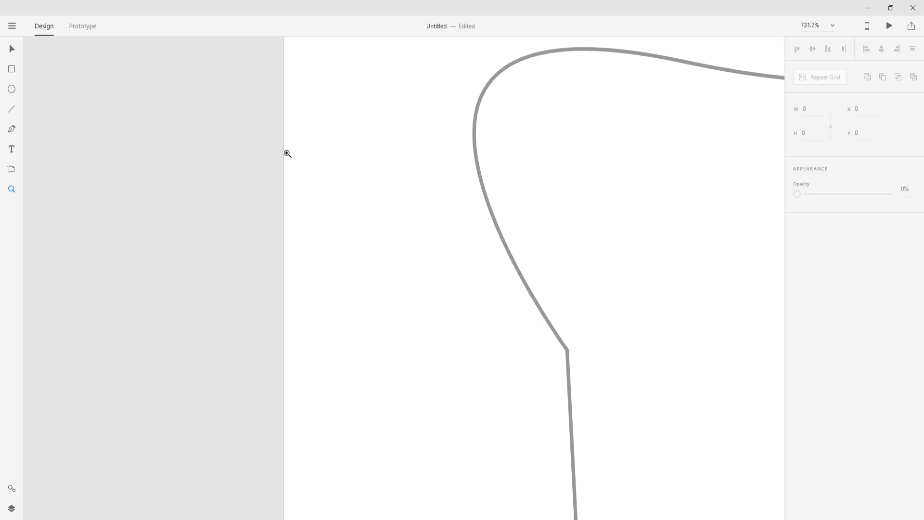
{"action": "left_click", "coordinate": [288, 153]}
{"action": "left_click", "coordinate": [287, 153]}
{"action": "key", "text": "v"}
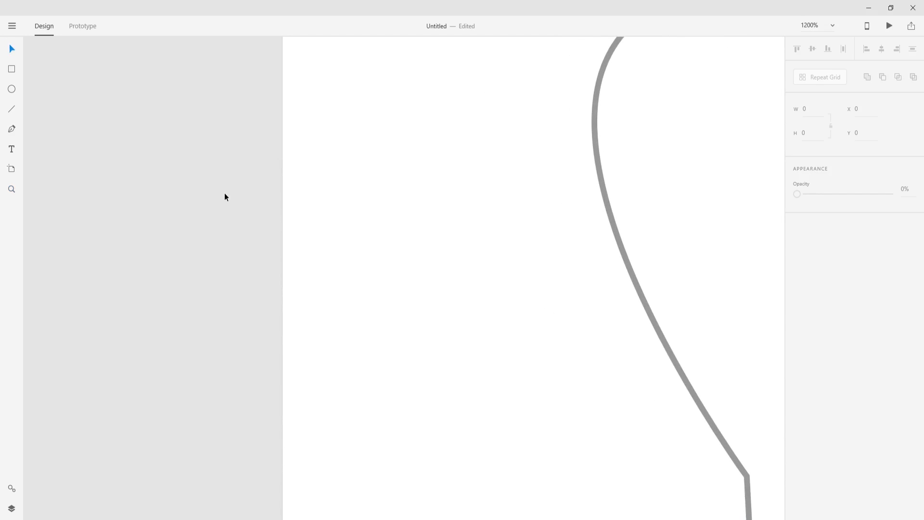
{"action": "key", "text": "ctrl+0"}
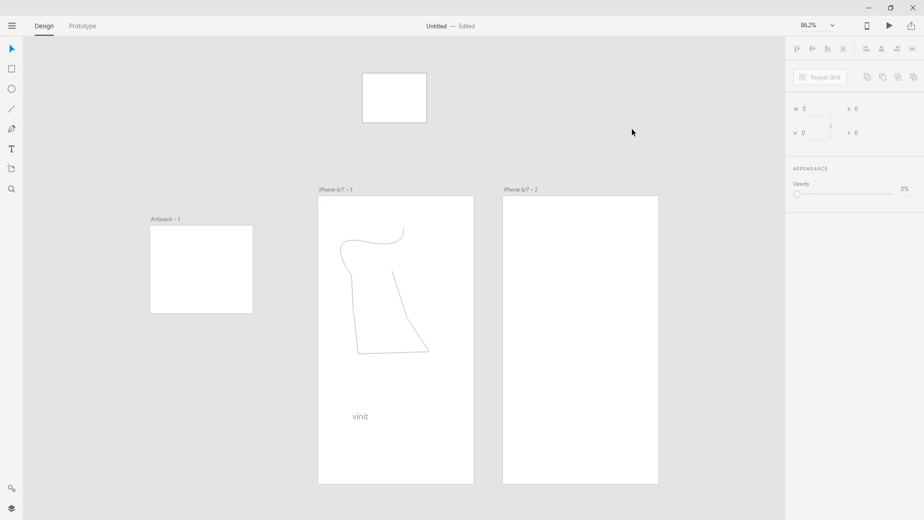
{"action": "left_click", "coordinate": [534, 204]}
{"action": "left_click", "coordinate": [494, 203]}
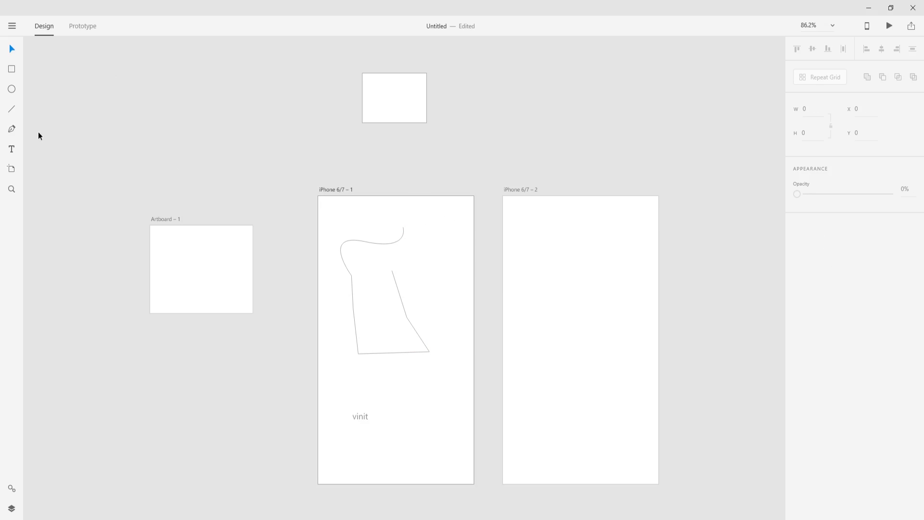
Step: Draw a 375 × 673 px rectangle covering the first iPhone artboard
{"action": "left_click", "coordinate": [12, 69]}
{"action": "left_click_drag", "start_coordinate": [319, 196], "coordinate": [474, 486]}
{"action": "key", "text": "v"}
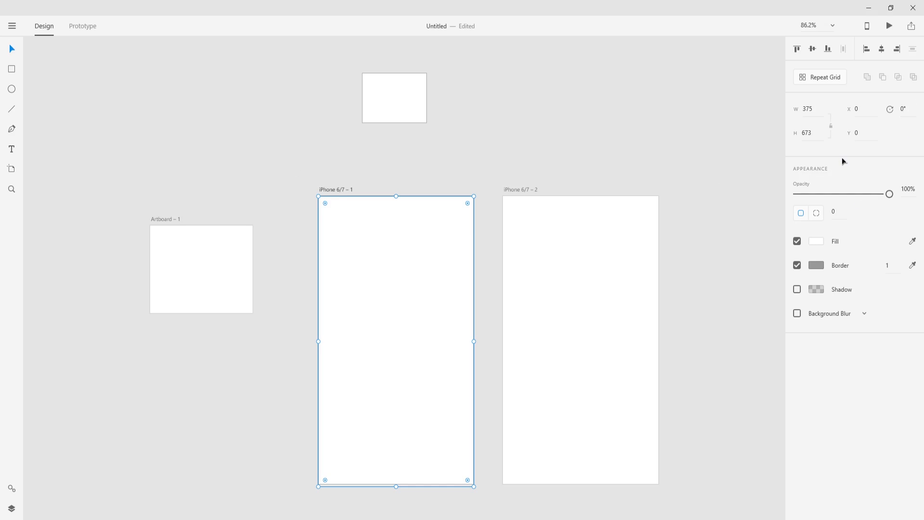
Step: Give the rectangle separate corner radii, with 20 for its top-left corner and 0 for the others
{"action": "mouse_move", "coordinate": [890, 194]}
{"action": "left_mouse_down"}
{"action": "mouse_move", "coordinate": [834, 197]}
{"action": "mouse_move", "coordinate": [889, 194]}
{"action": "left_mouse_up"}
{"action": "left_click", "coordinate": [835, 212]}
{"action": "key", "text": "Up"}
{"action": "key", "text": "Up"}
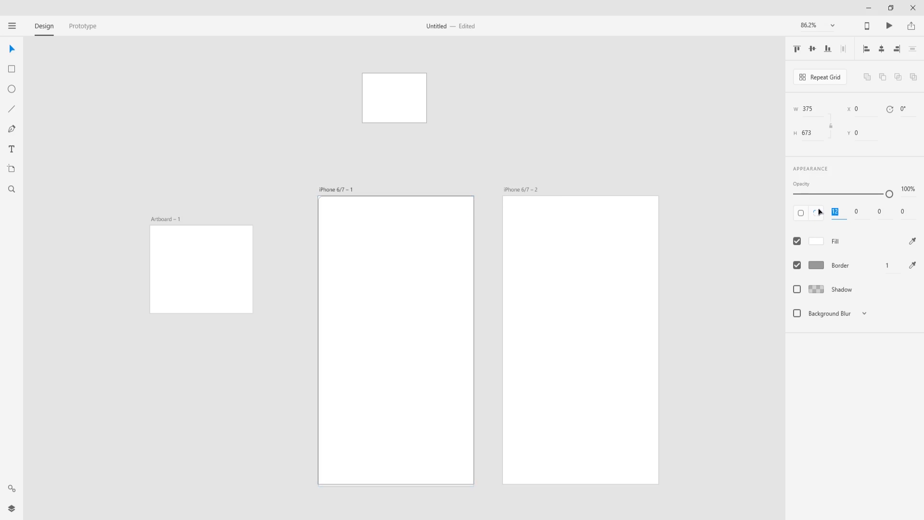
{"action": "type", "text": "20"}
{"action": "left_click", "coordinate": [501, 169]}
{"action": "left_click", "coordinate": [374, 214]}
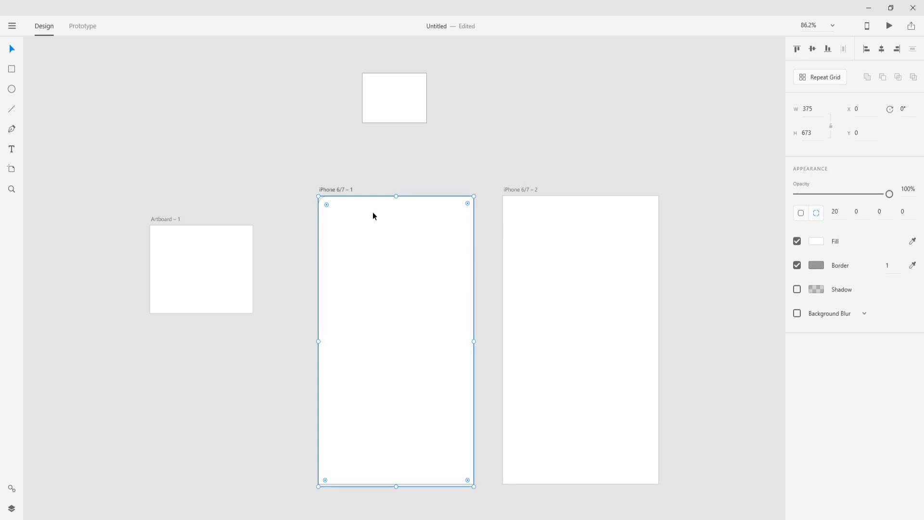
{"action": "left_click", "coordinate": [359, 179]}
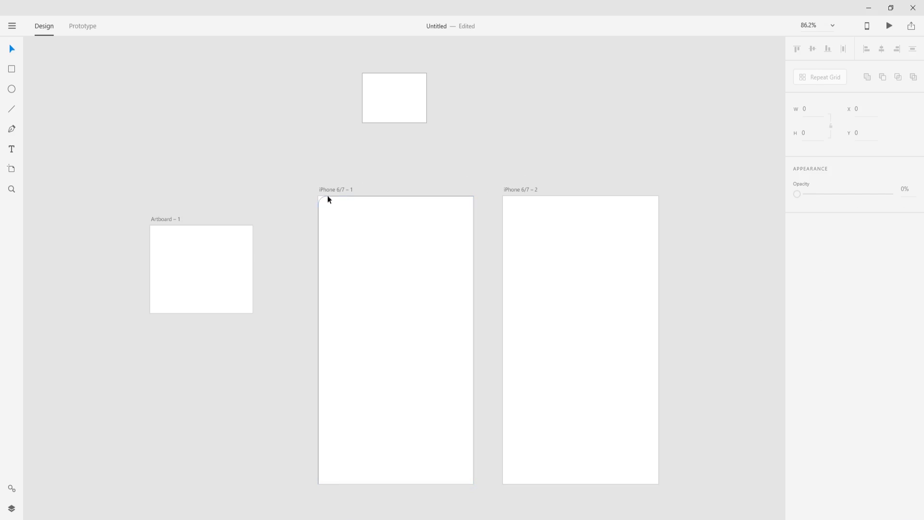
{"action": "left_click", "coordinate": [409, 265]}
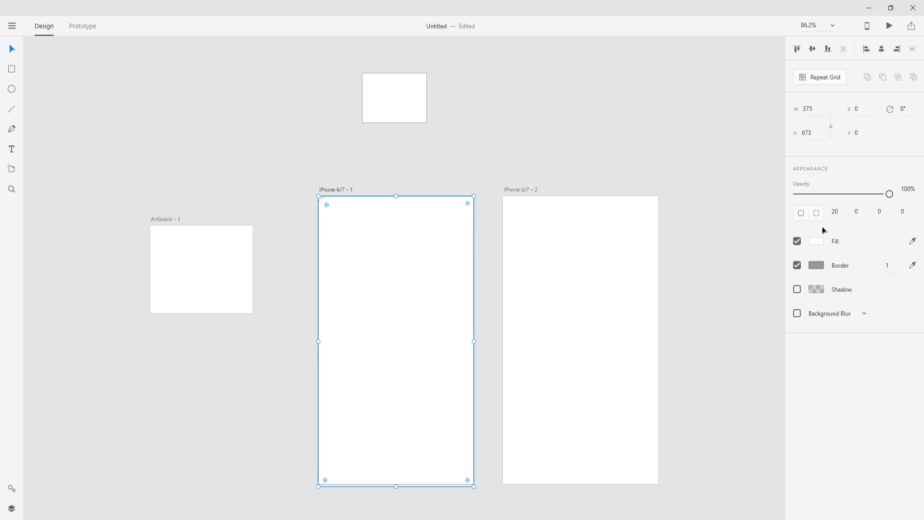
Step: Turn the rectangle's fill off and on several times to compare its appearance
{"action": "left_click", "coordinate": [797, 241]}
{"action": "left_click", "coordinate": [797, 242]}
{"action": "left_click", "coordinate": [797, 242]}
{"action": "left_click", "coordinate": [797, 242]}
{"action": "left_click", "coordinate": [797, 242]}
{"action": "left_click", "coordinate": [797, 241]}
Step: Set the rectangle's border width to 2, enable its shadow and look at the shadow's colour settings
{"action": "left_click", "coordinate": [890, 265]}
{"action": "type", "text": "2"}
{"action": "key", "text": "Return"}
{"action": "left_click", "coordinate": [797, 290]}
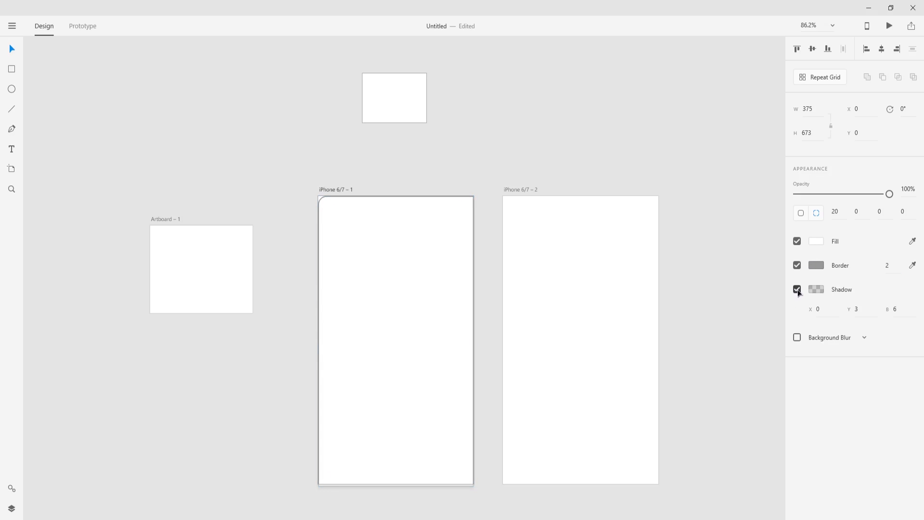
{"action": "left_click", "coordinate": [816, 289]}
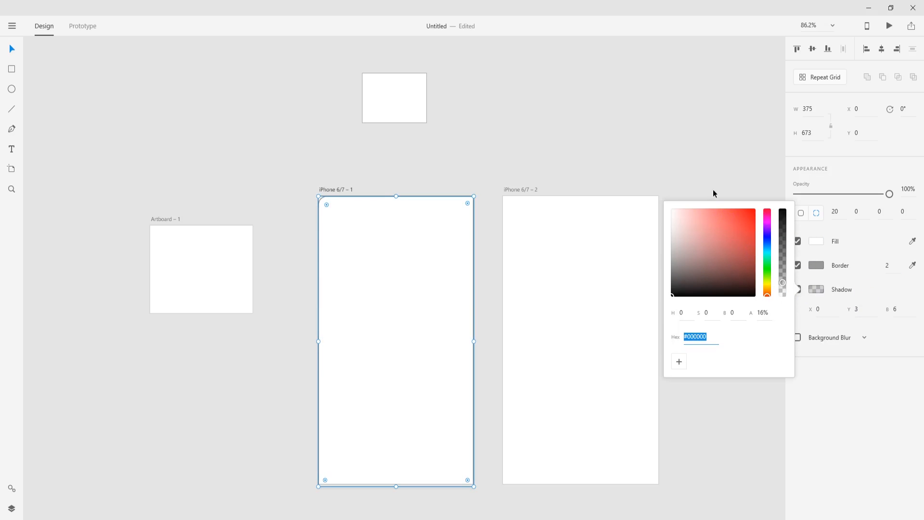
{"action": "left_click", "coordinate": [776, 206]}
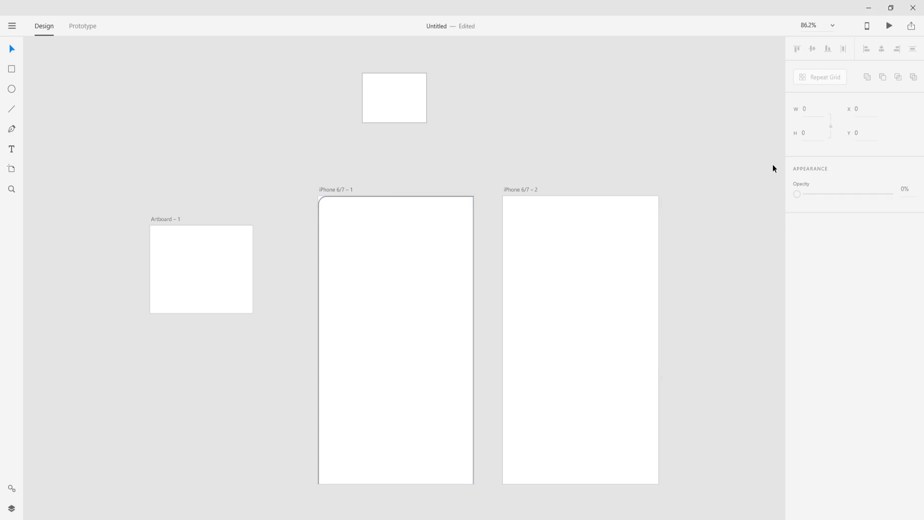
Step: Enable background blur on the rectangle and adjust the blur's amount, brightness and opacity
{"action": "left_click", "coordinate": [433, 269]}
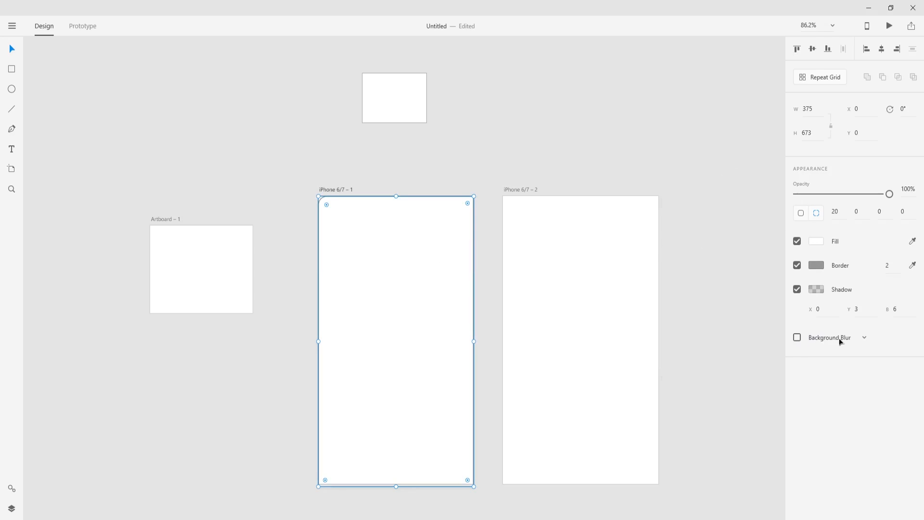
{"action": "left_click", "coordinate": [797, 337]}
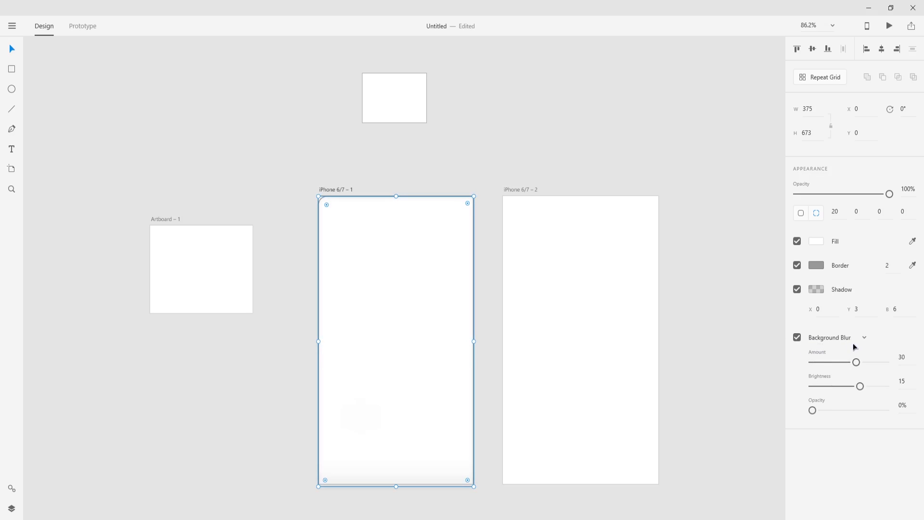
{"action": "left_click_drag", "start_coordinate": [856, 362], "coordinate": [872, 368]}
{"action": "left_click_drag", "start_coordinate": [843, 362], "coordinate": [865, 386]}
{"action": "mouse_move", "coordinate": [812, 410]}
{"action": "left_mouse_down"}
{"action": "mouse_move", "coordinate": [841, 411]}
{"action": "mouse_move", "coordinate": [818, 410]}
{"action": "left_mouse_up"}
{"action": "left_click", "coordinate": [715, 278]}
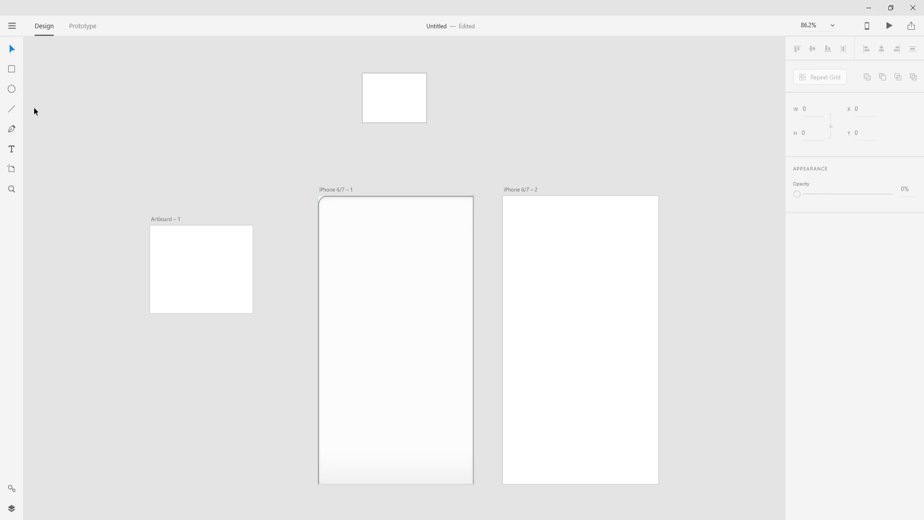
{"action": "left_click", "coordinate": [12, 89]}
{"action": "left_click", "coordinate": [11, 129]}
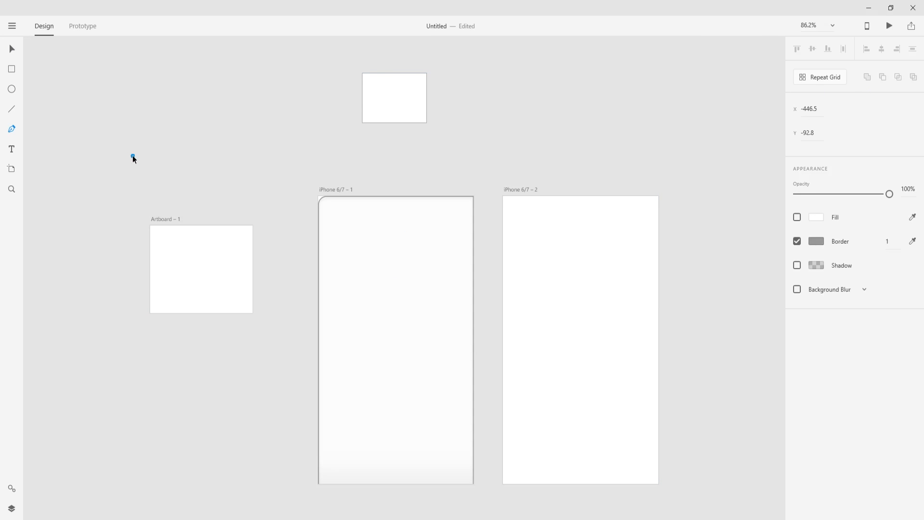
{"action": "key", "text": "v"}
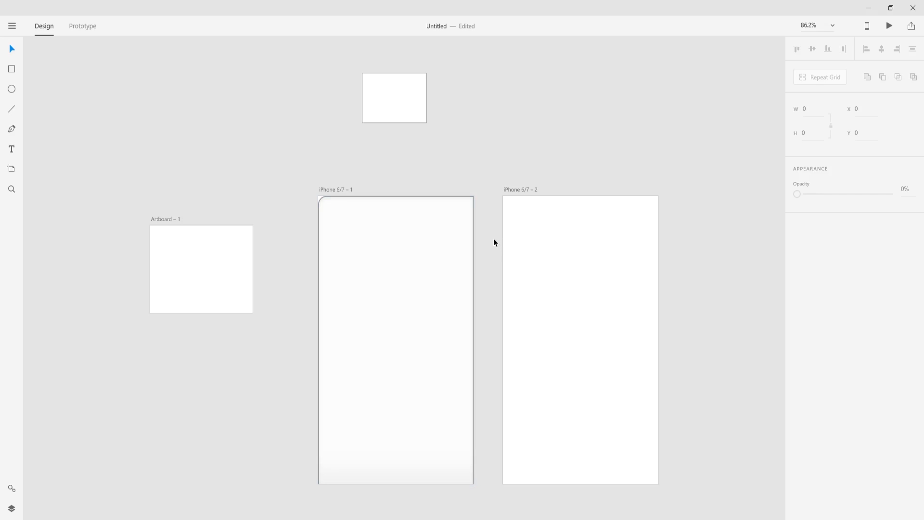
Step: Switch to Prototype mode and select the rectangle on the first iPhone artboard
{"action": "left_click", "coordinate": [82, 27]}
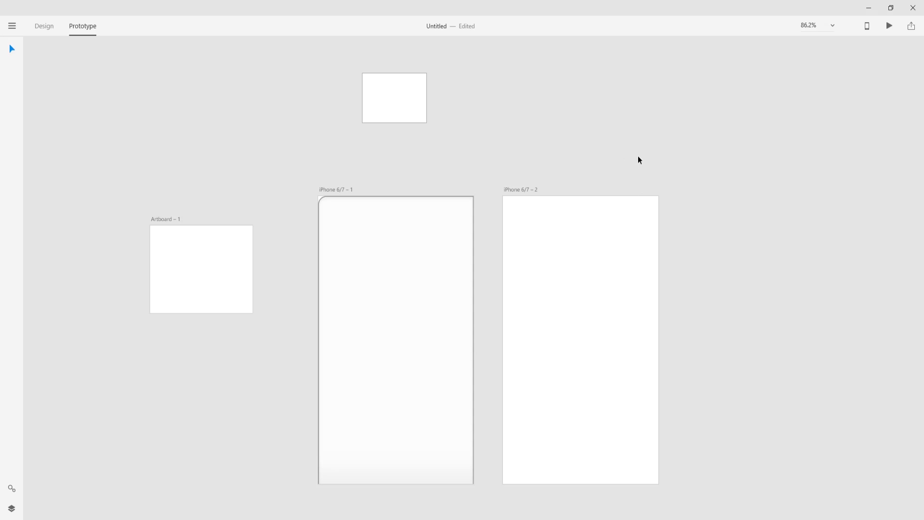
{"action": "left_click_drag", "start_coordinate": [638, 157], "coordinate": [634, 146]}
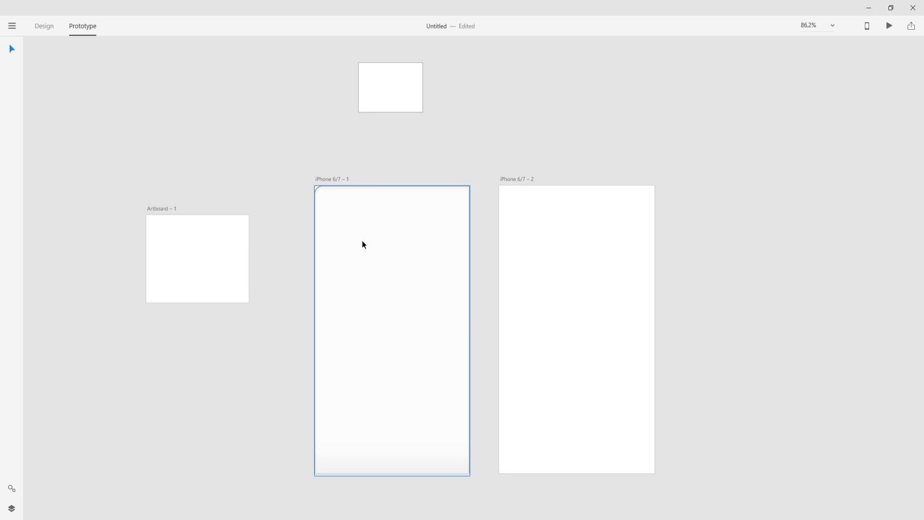
{"action": "left_click", "coordinate": [393, 224]}
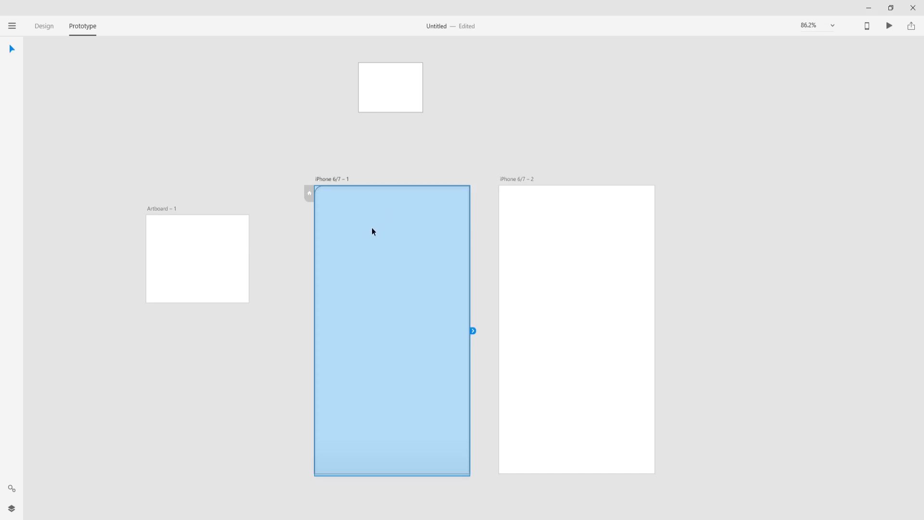
Step: Choose iPhone 6/7 – 2 as the rectangle's target artboard and undo that link
{"action": "left_click", "coordinate": [472, 331]}
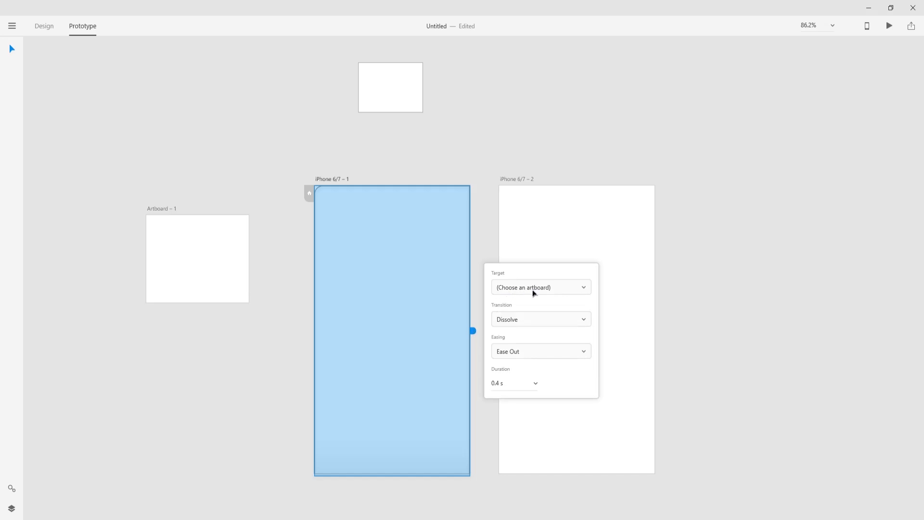
{"action": "left_click", "coordinate": [561, 291]}
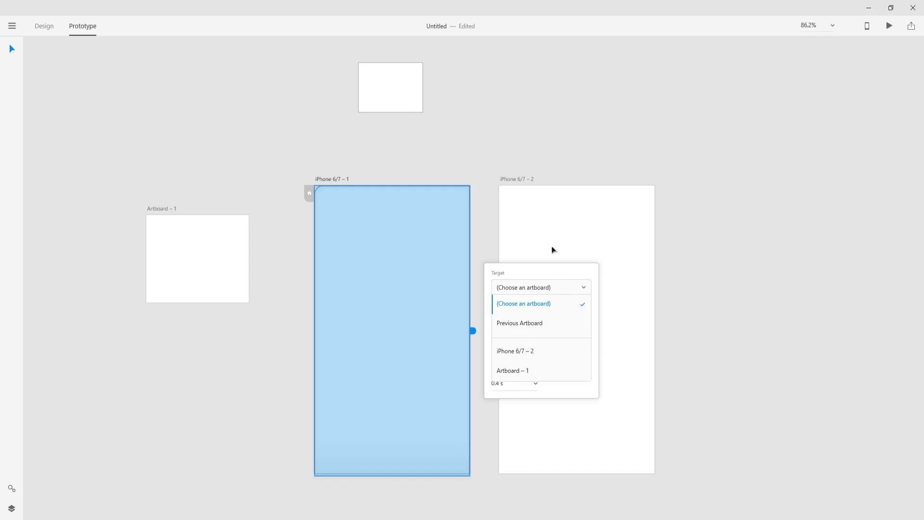
{"action": "left_click", "coordinate": [534, 353]}
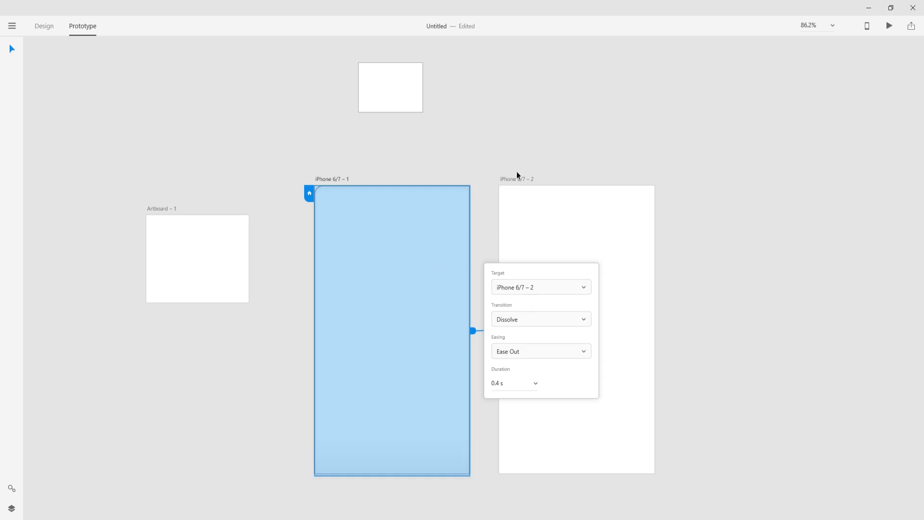
{"action": "left_click", "coordinate": [503, 119]}
{"action": "left_click", "coordinate": [443, 339]}
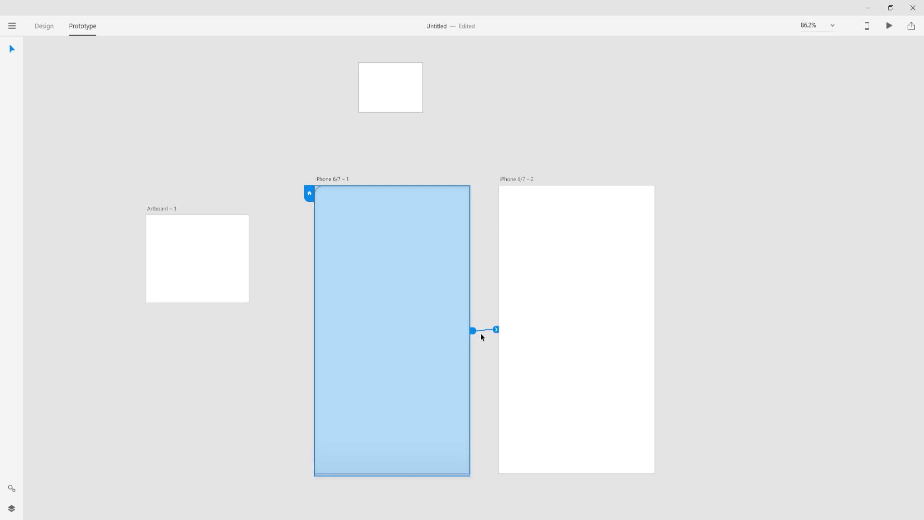
{"action": "key", "text": "ctrl+z"}
Step: Link the rectangle to the iPhone 6/7 – 2 artboard and review the transition, easing and duration options, keeping Dissolve, Ease Out and 0.4 s
{"action": "left_click_drag", "start_coordinate": [474, 332], "coordinate": [522, 333]}
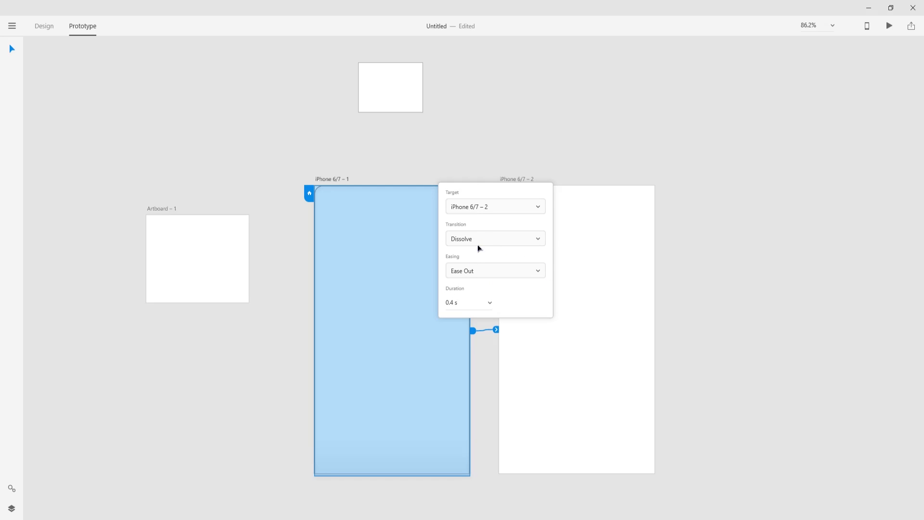
{"action": "left_click", "coordinate": [490, 238]}
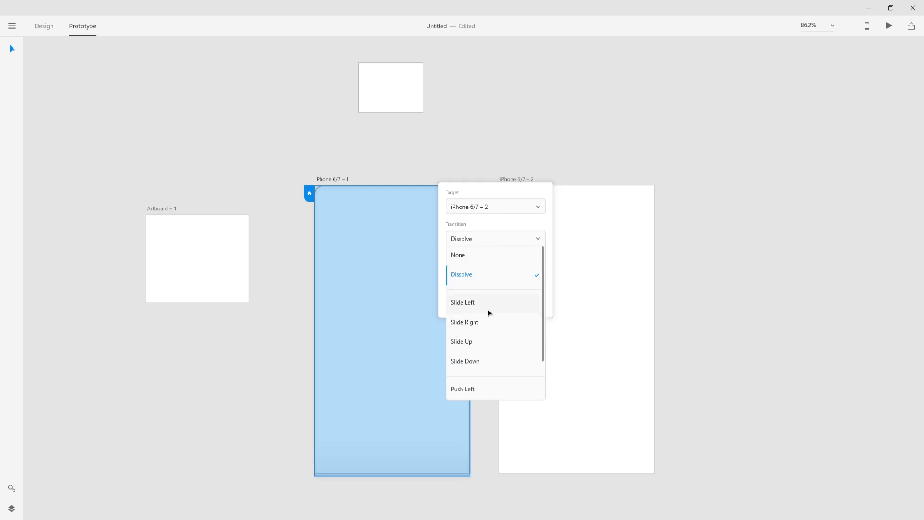
{"action": "scroll", "coordinate": [489, 317], "scroll_direction": "down", "scroll_amount": 3}
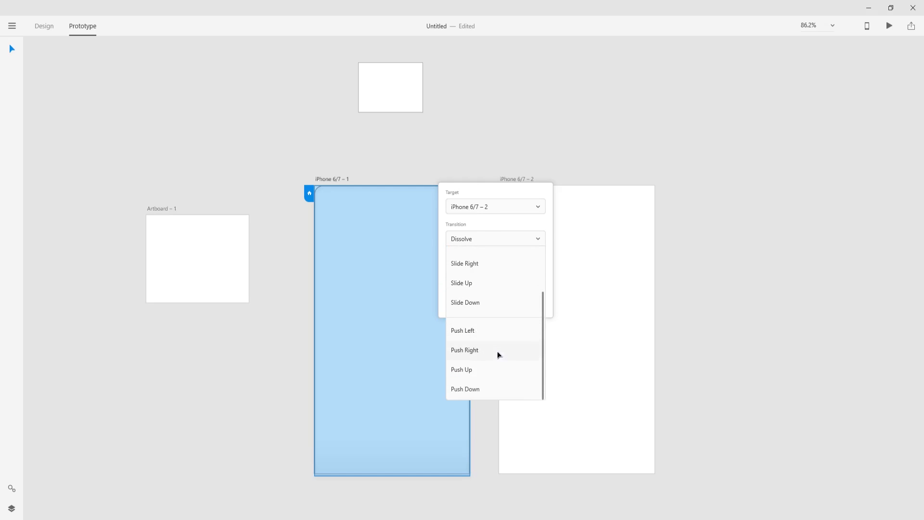
{"action": "scroll", "coordinate": [499, 355], "scroll_direction": "up", "scroll_amount": 3}
{"action": "left_click", "coordinate": [546, 227]}
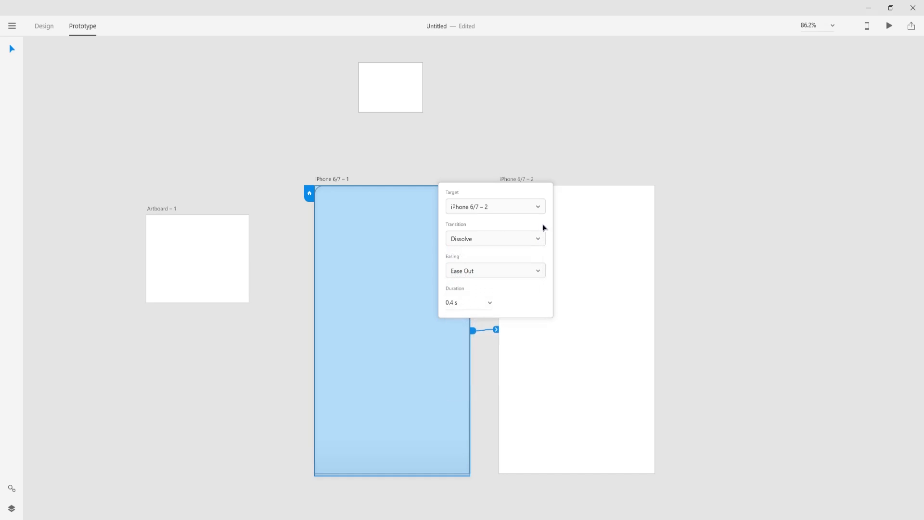
{"action": "left_click", "coordinate": [500, 276]}
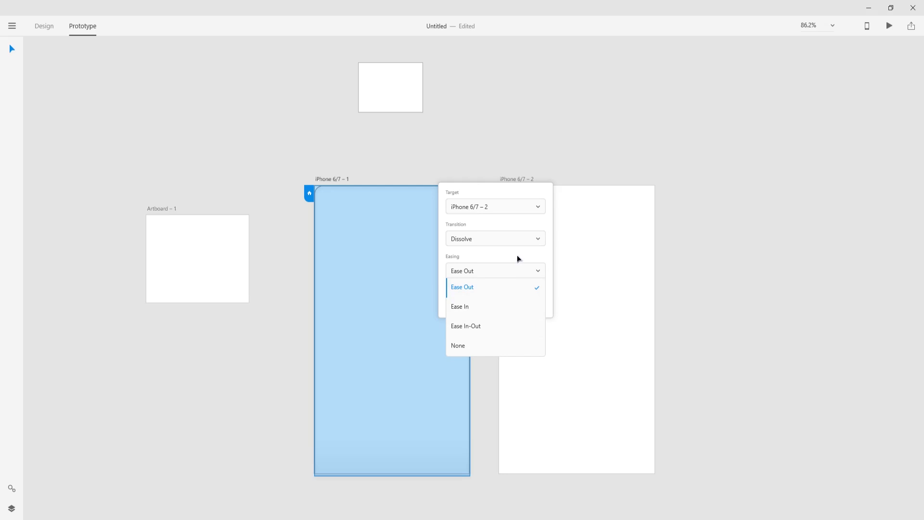
{"action": "left_click", "coordinate": [518, 259]}
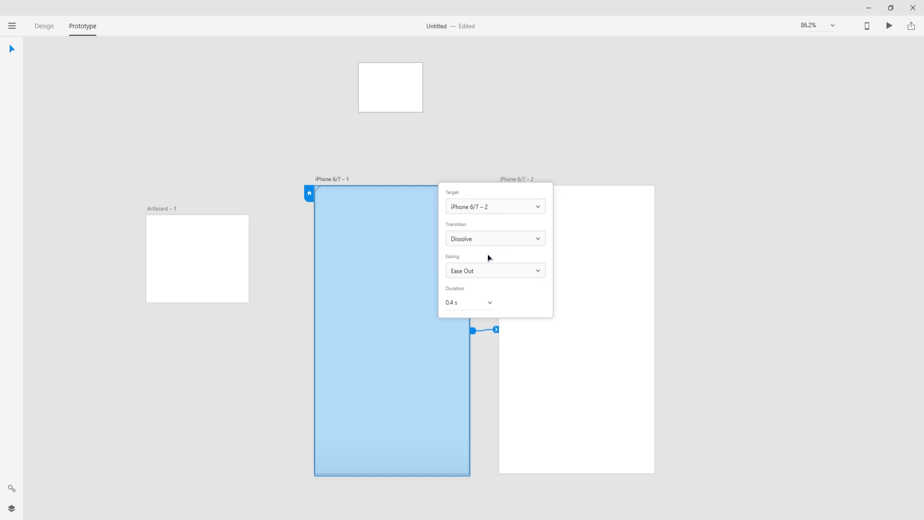
{"action": "left_click", "coordinate": [490, 304]}
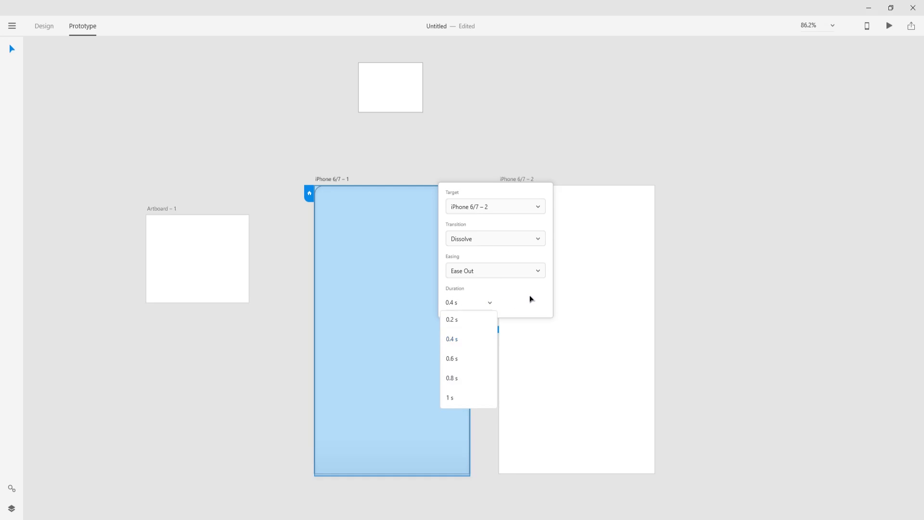
{"action": "left_click", "coordinate": [531, 299]}
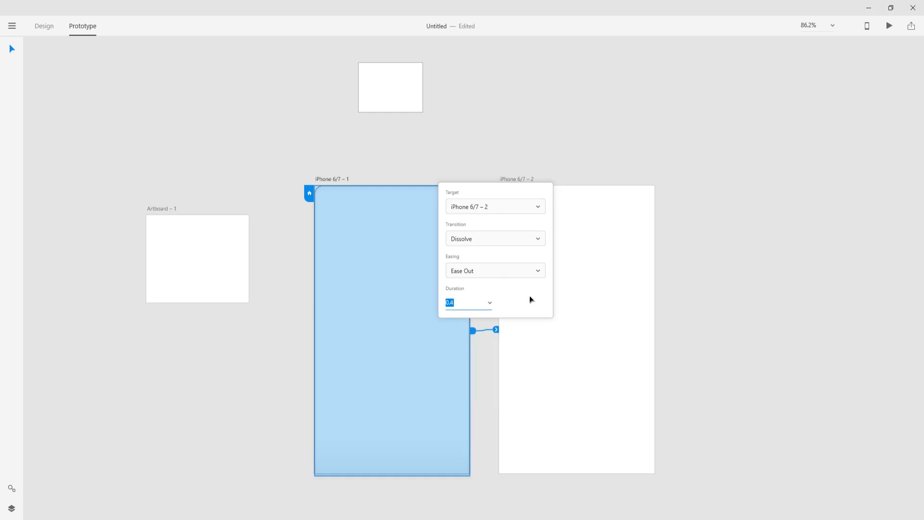
{"action": "left_click", "coordinate": [83, 74]}
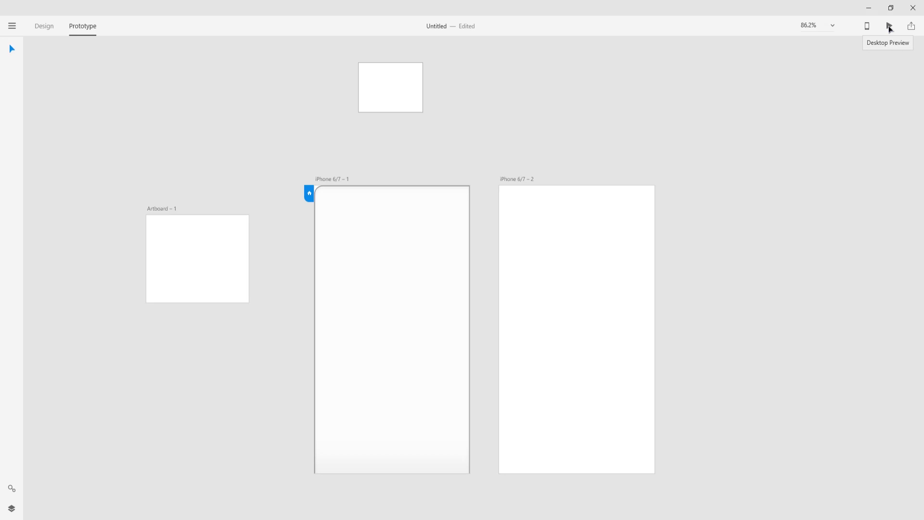
Step: Open the desktop preview of the prototype and move its window partly off the first iPhone artboard
{"action": "left_click", "coordinate": [890, 27]}
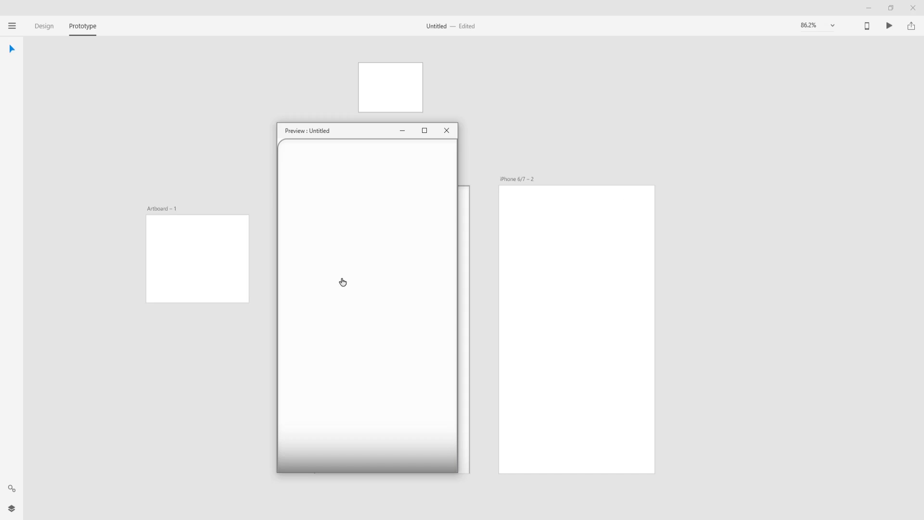
{"action": "left_click_drag", "start_coordinate": [385, 132], "coordinate": [300, 107]}
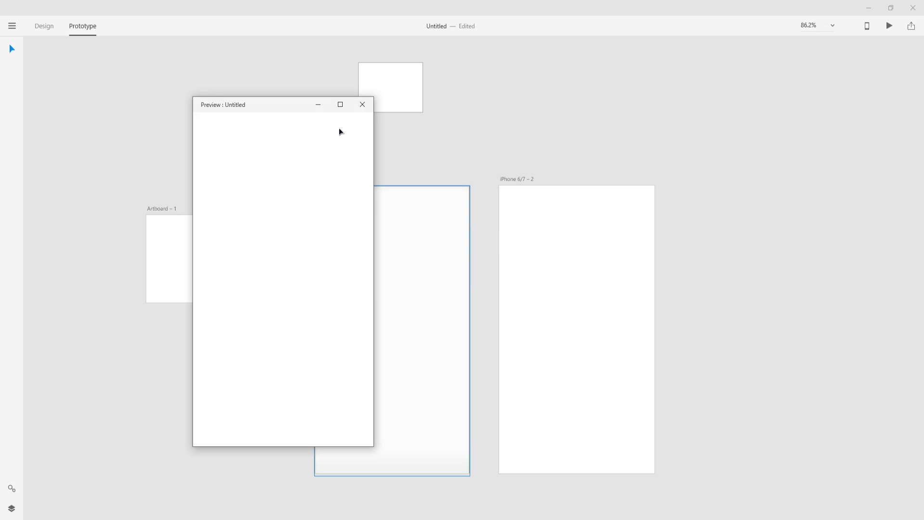
Step: Close the desktop preview, run it once more for the prototype and close it again
{"action": "left_click", "coordinate": [362, 104]}
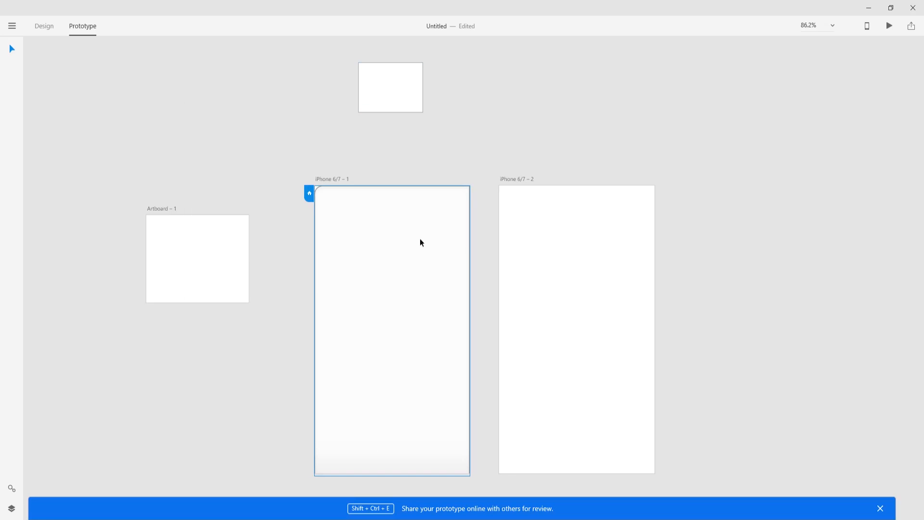
{"action": "left_click", "coordinate": [890, 26]}
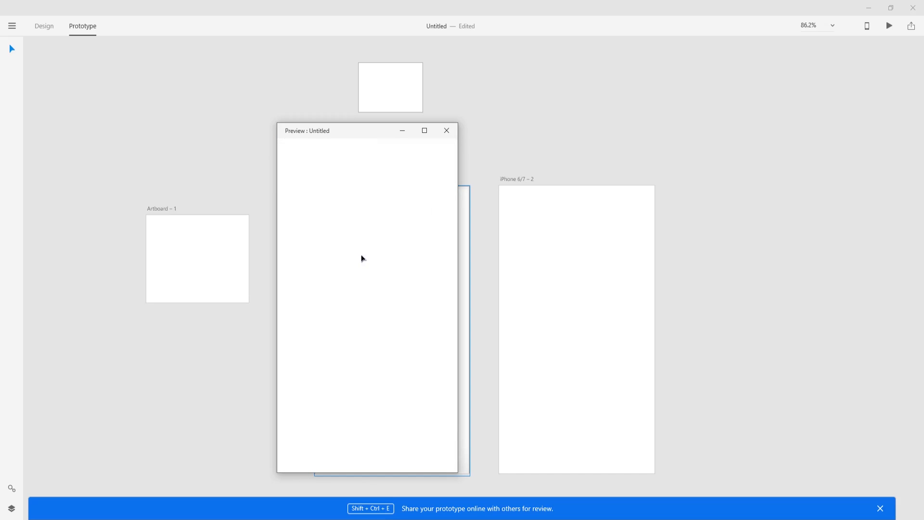
{"action": "left_click", "coordinate": [447, 131]}
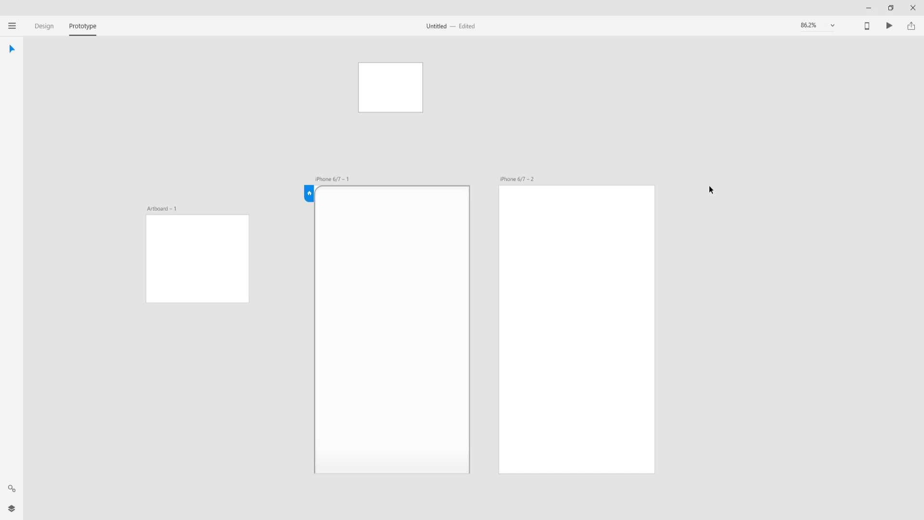
{"action": "right_click", "coordinate": [733, 212]}
{"action": "left_click", "coordinate": [742, 168]}
{"action": "left_click_drag", "start_coordinate": [779, 236], "coordinate": [774, 231]}
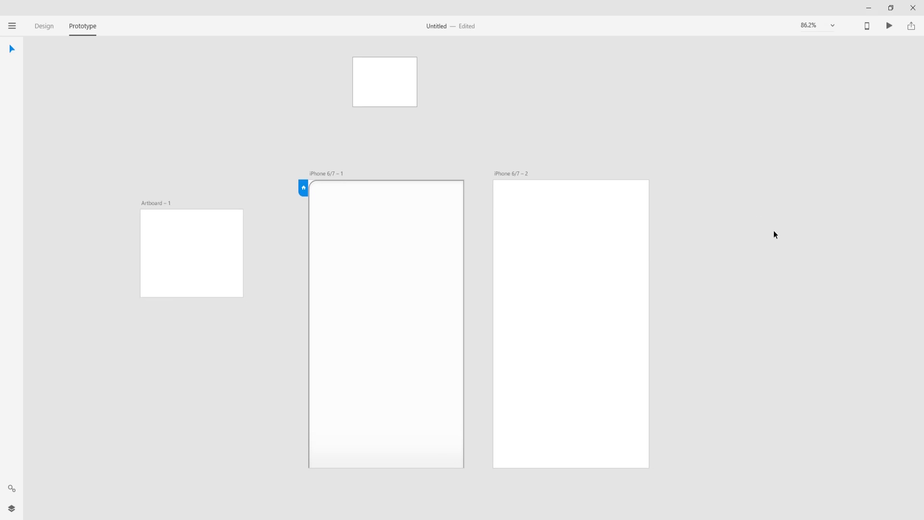
Step: Create an online share link for the prototype titled Untitled with comments allowed, and return to Design mode
{"action": "left_click", "coordinate": [910, 28]}
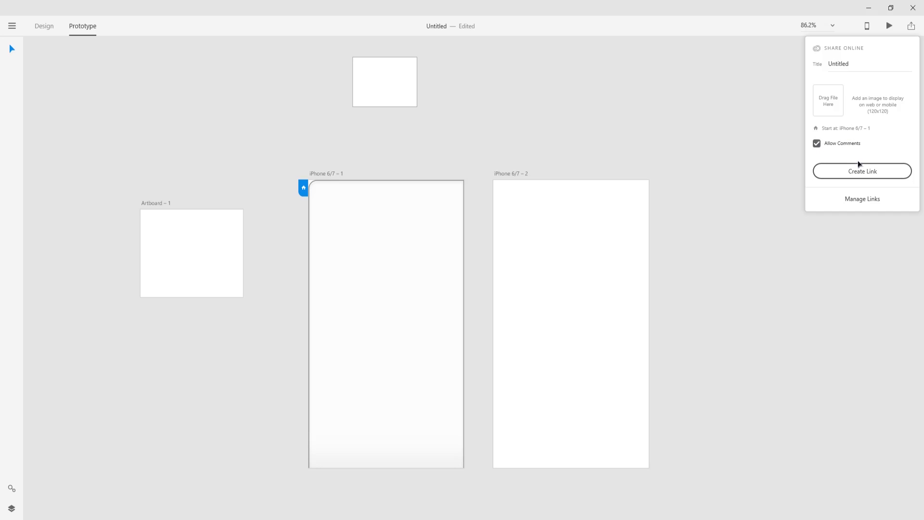
{"action": "left_click", "coordinate": [877, 176]}
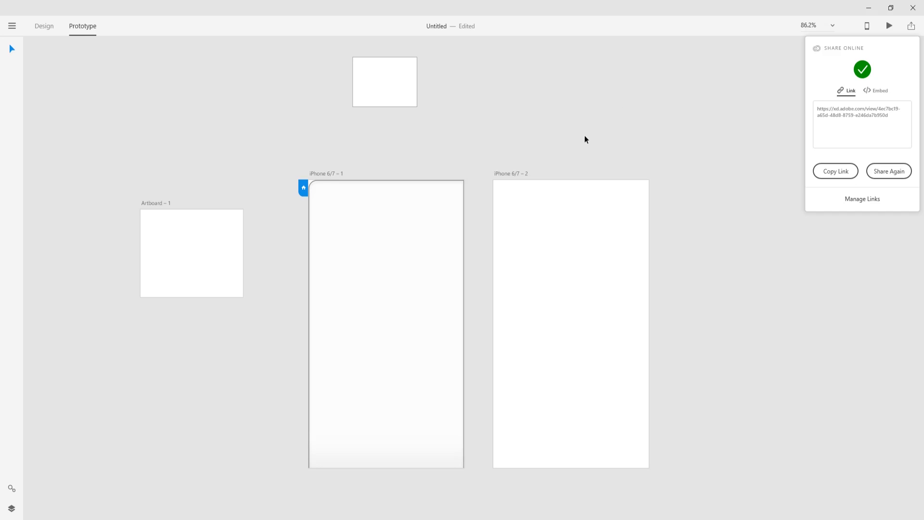
{"action": "left_click", "coordinate": [678, 117]}
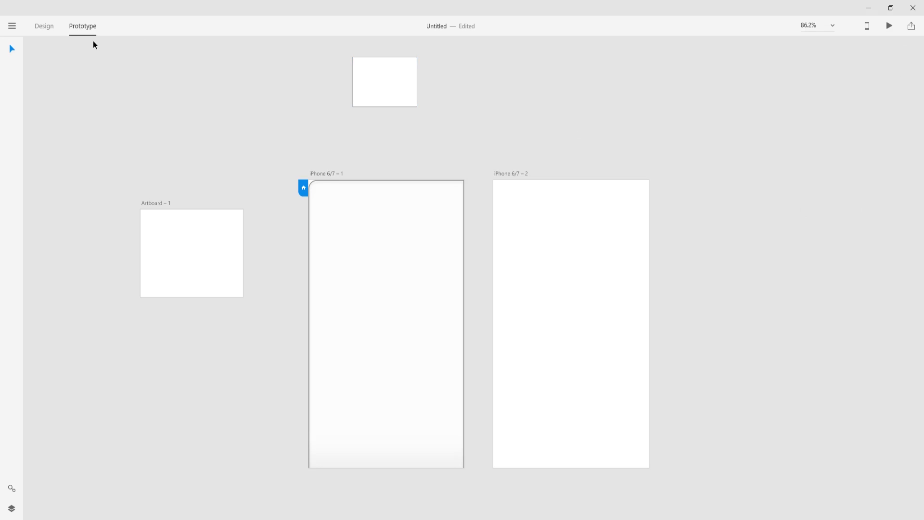
{"action": "left_click", "coordinate": [46, 29]}
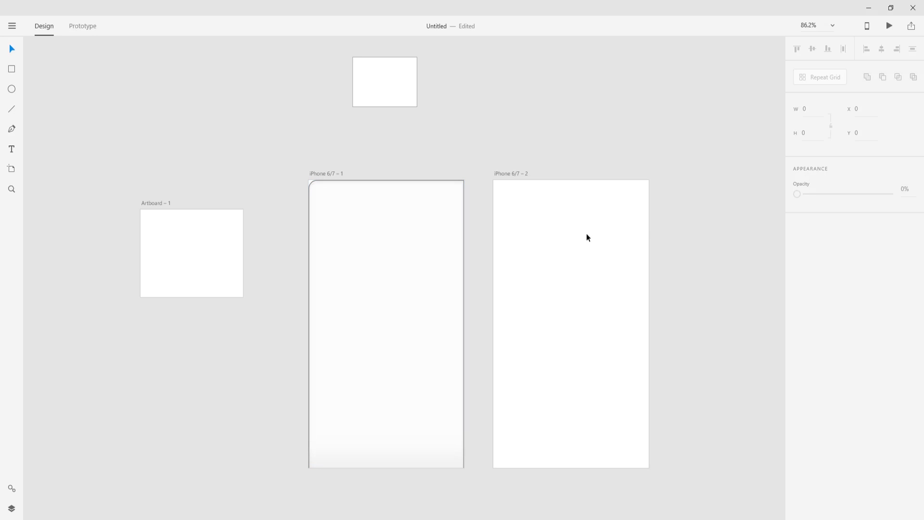